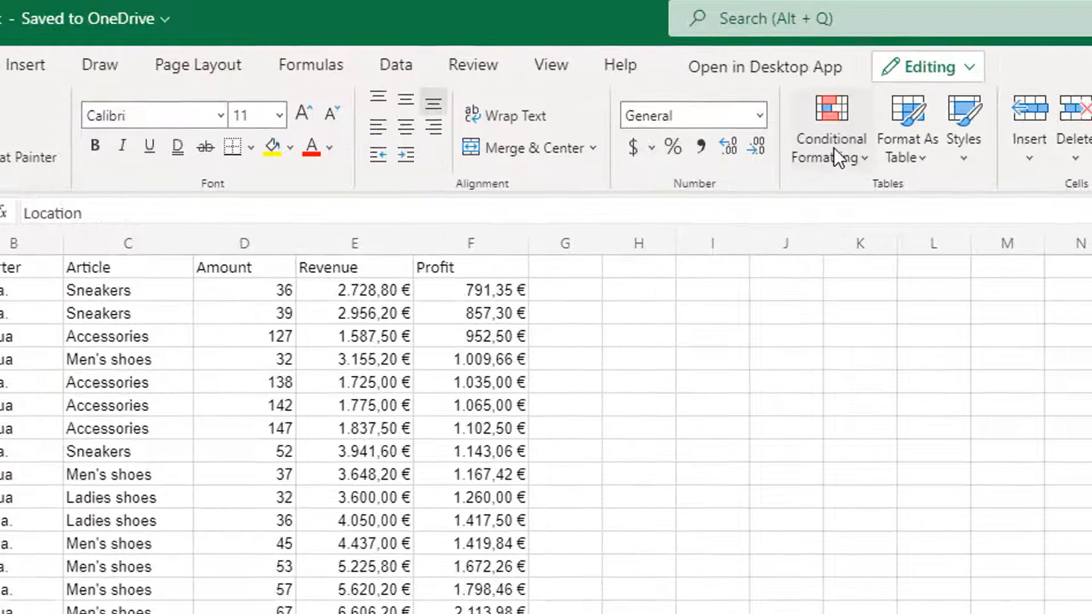
left_click(1012, 158)
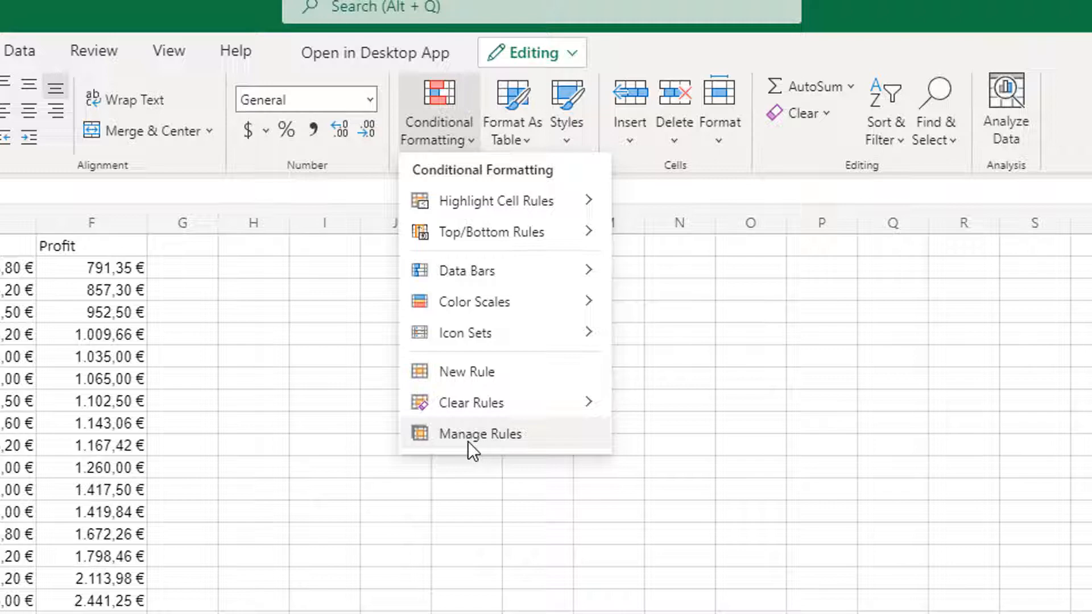
left_click(444, 120)
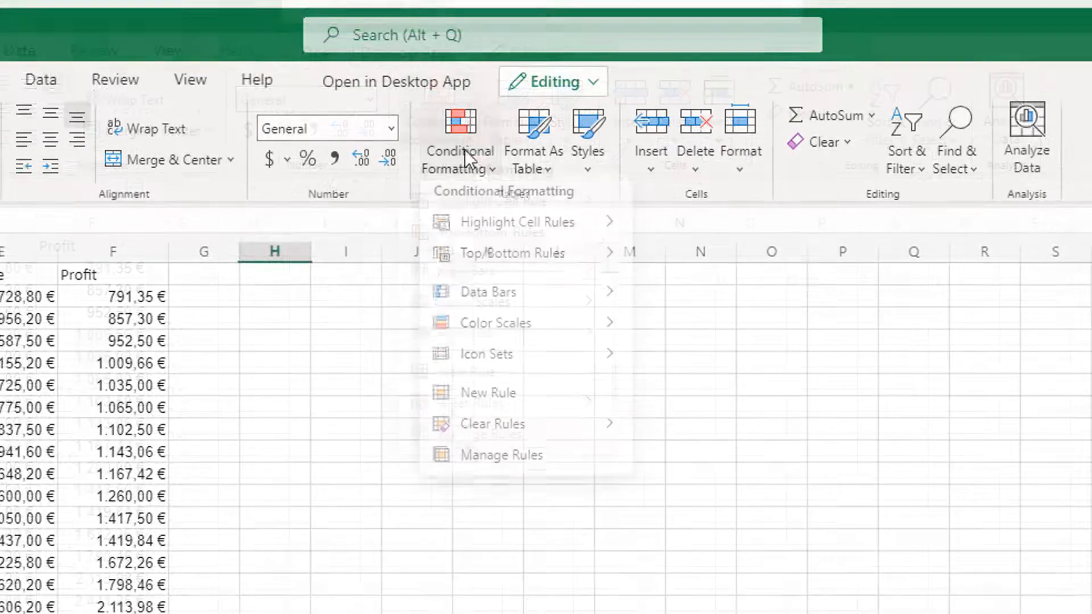
mouse_move(494, 293)
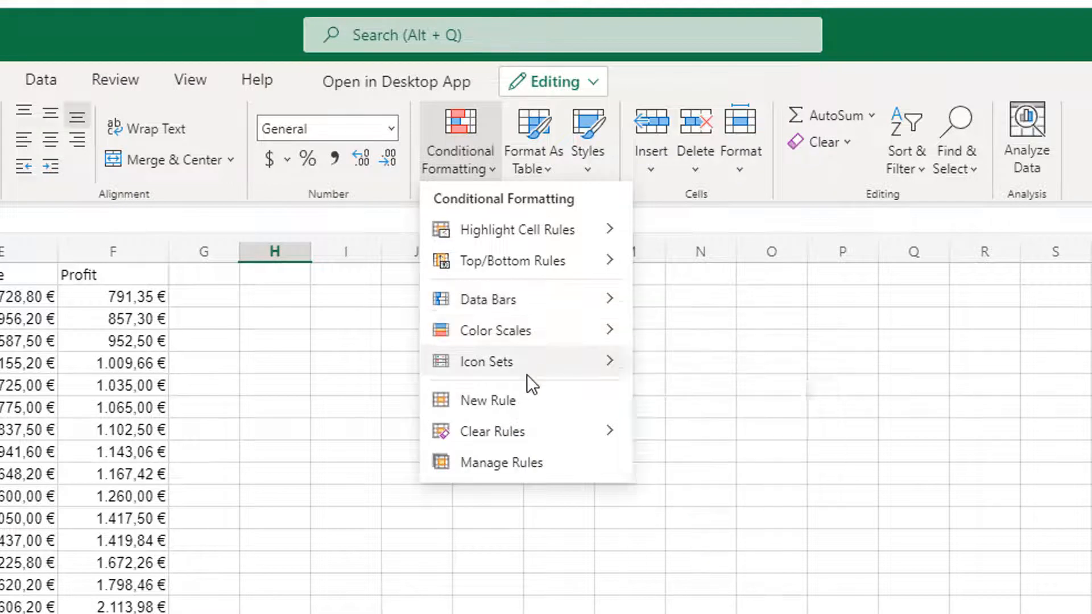
mouse_move(534, 365)
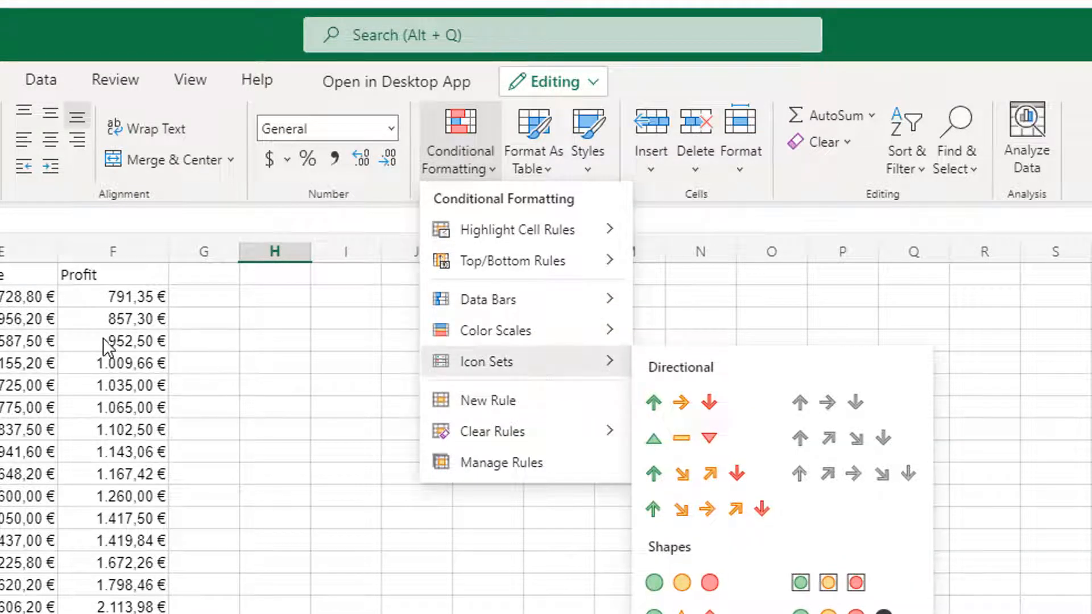
left_click(243, 314)
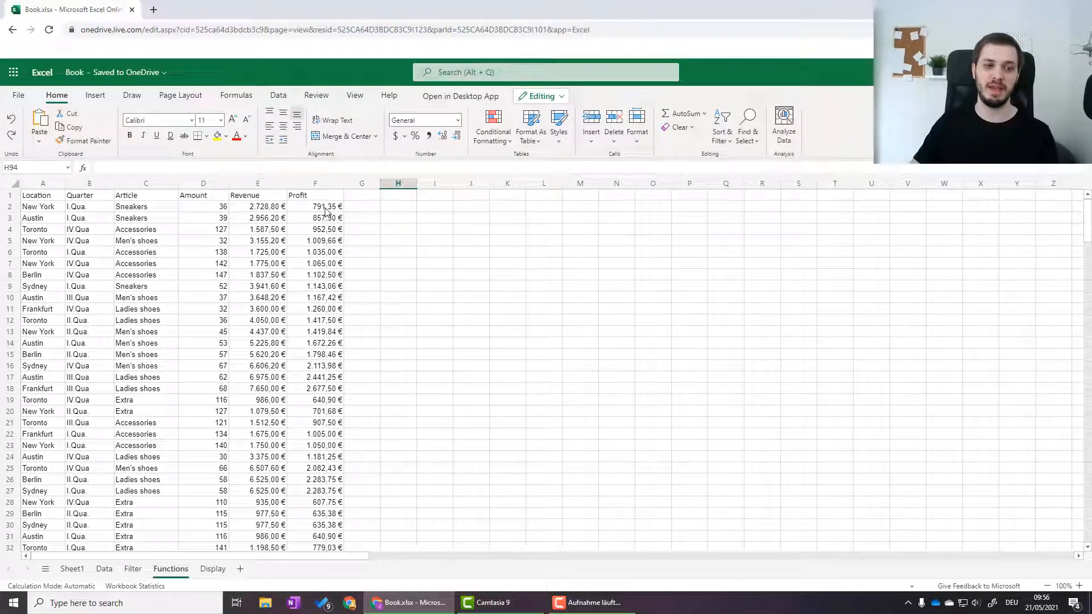
Apply blue gradient-fill data bars to the Profit values in F2:F121
left_click(326, 208)
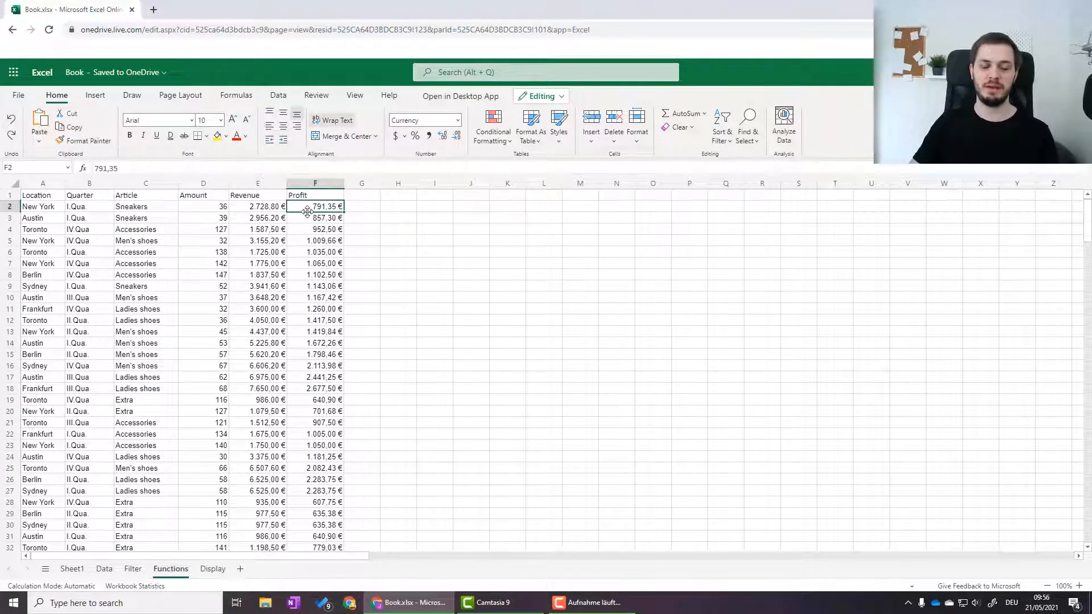
left_click_drag(335, 211, 327, 446)
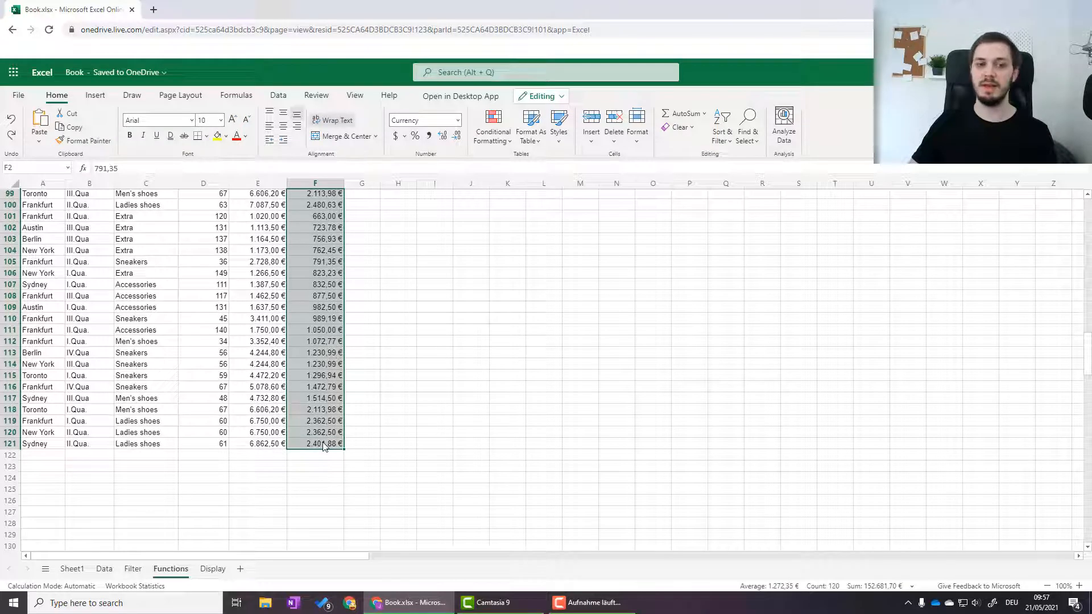
left_click(496, 136)
mouse_move(513, 211)
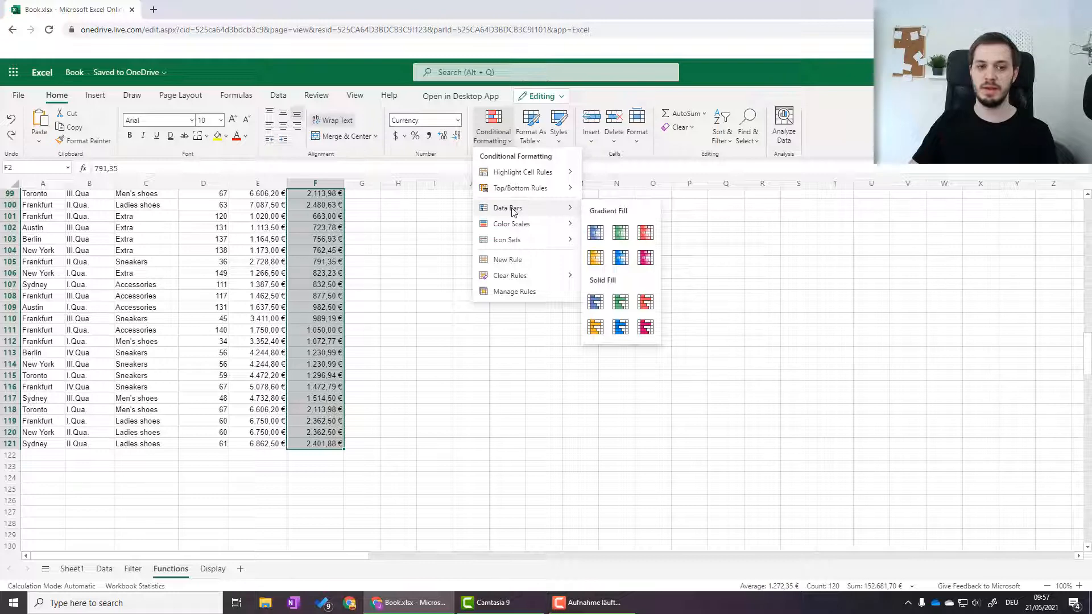
left_click(597, 235)
left_click(449, 238)
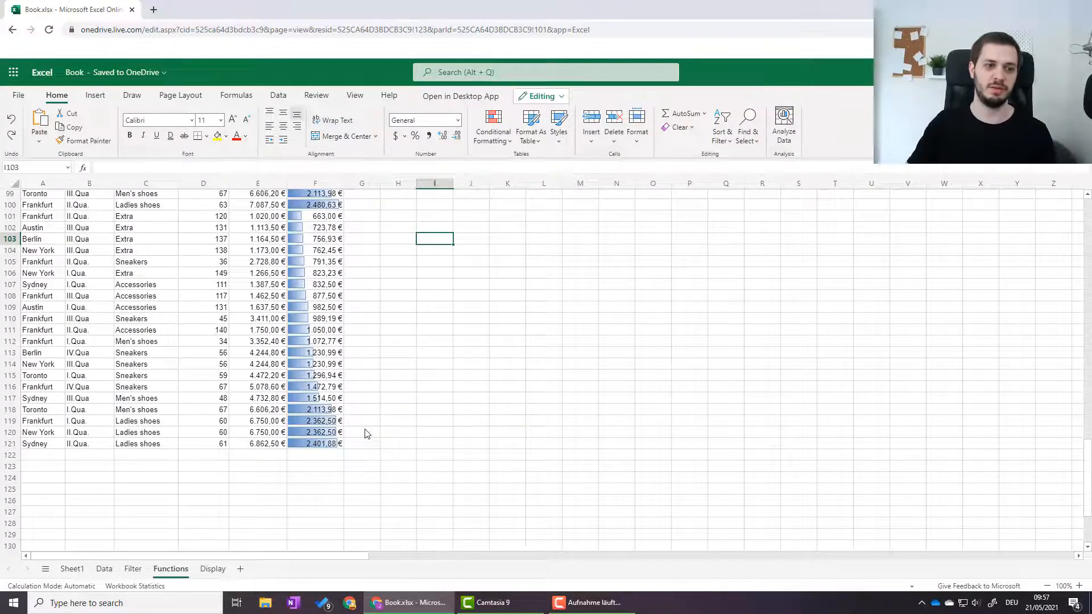
Change the Profit value in F18 to 26077,5 to test how the data bars respond
scroll(366, 434, "up", 15)
scroll(366, 434, "up", 15)
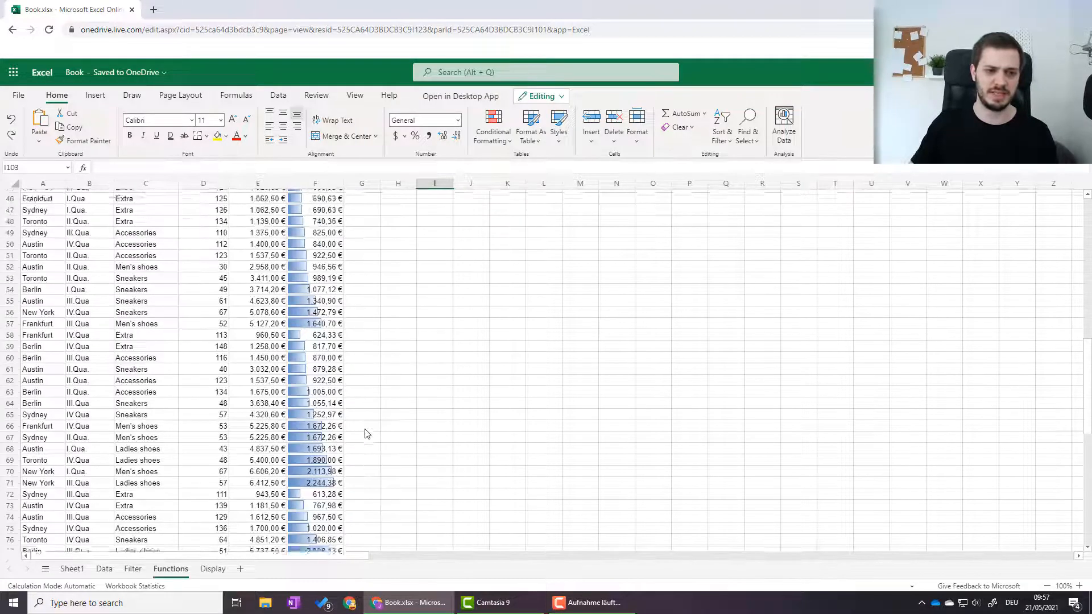
left_click(341, 390)
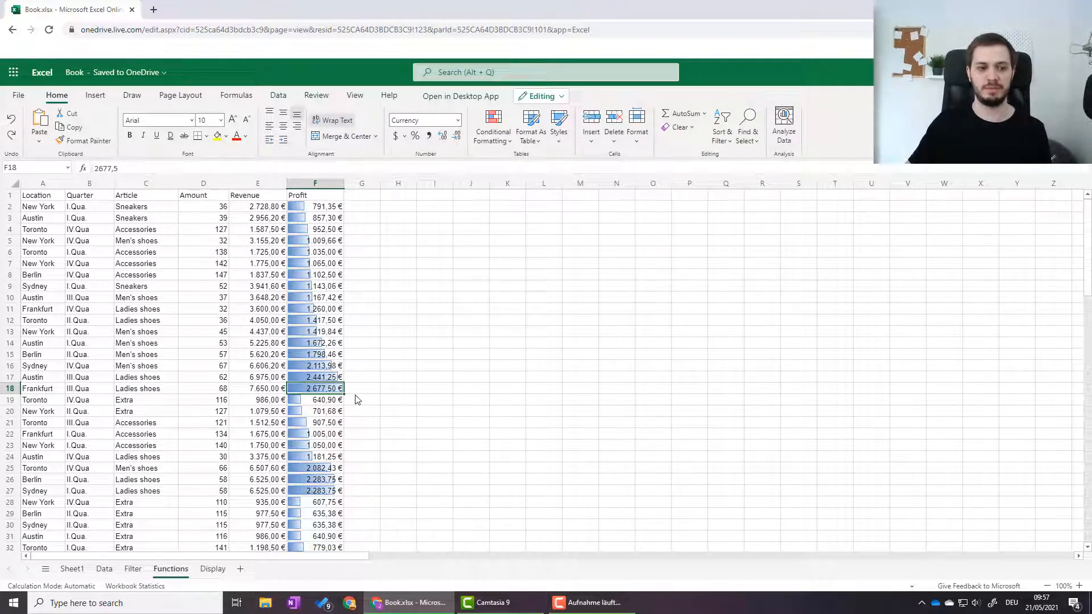
left_click(101, 169)
type("0")
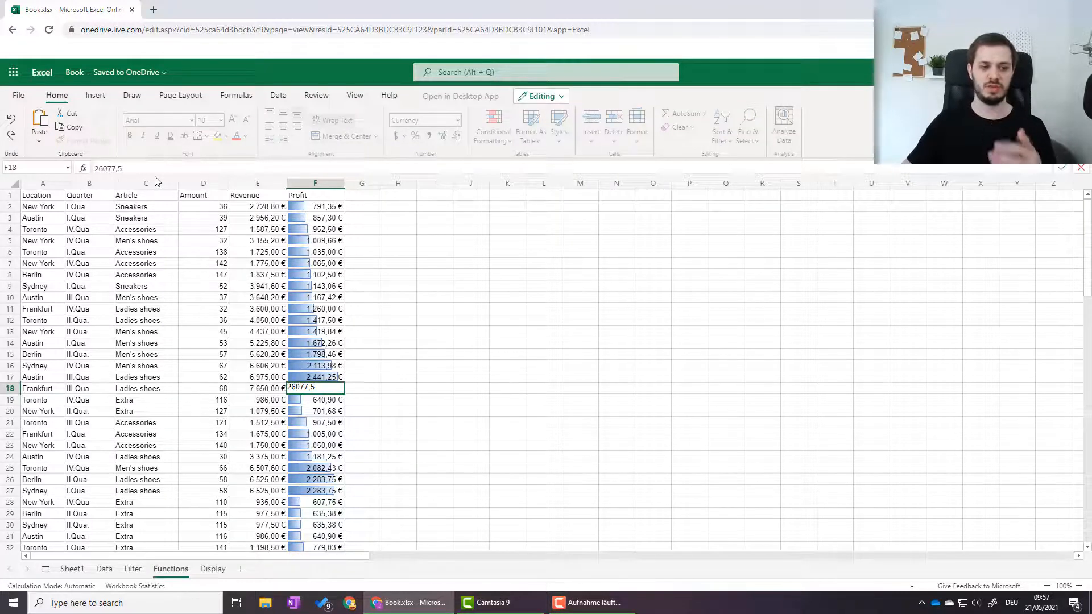
key("Return")
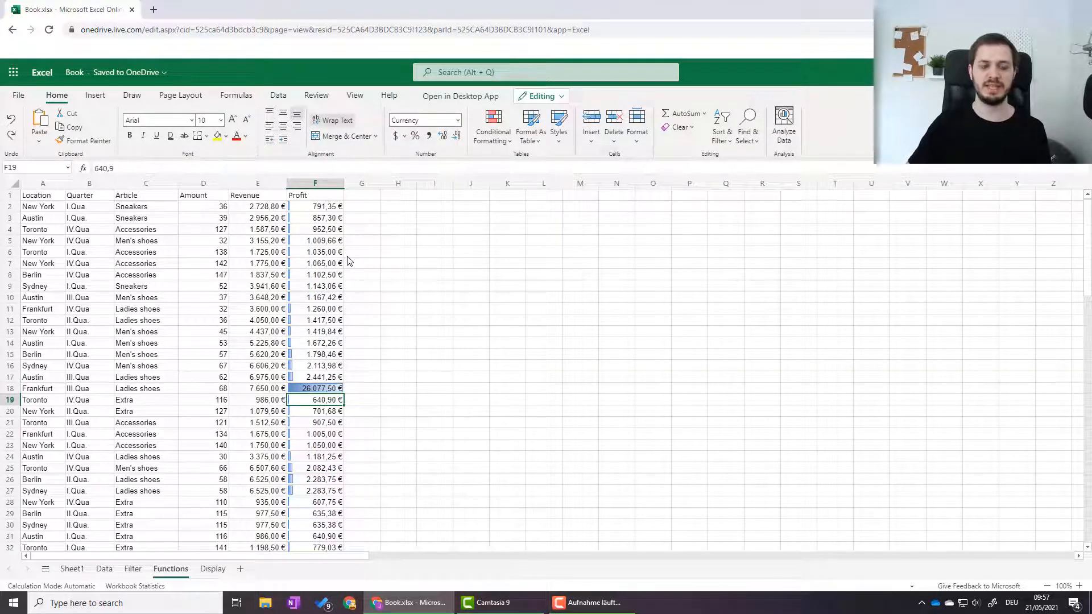
Set the Profit value in F18 back to 2677,5
left_click(306, 389)
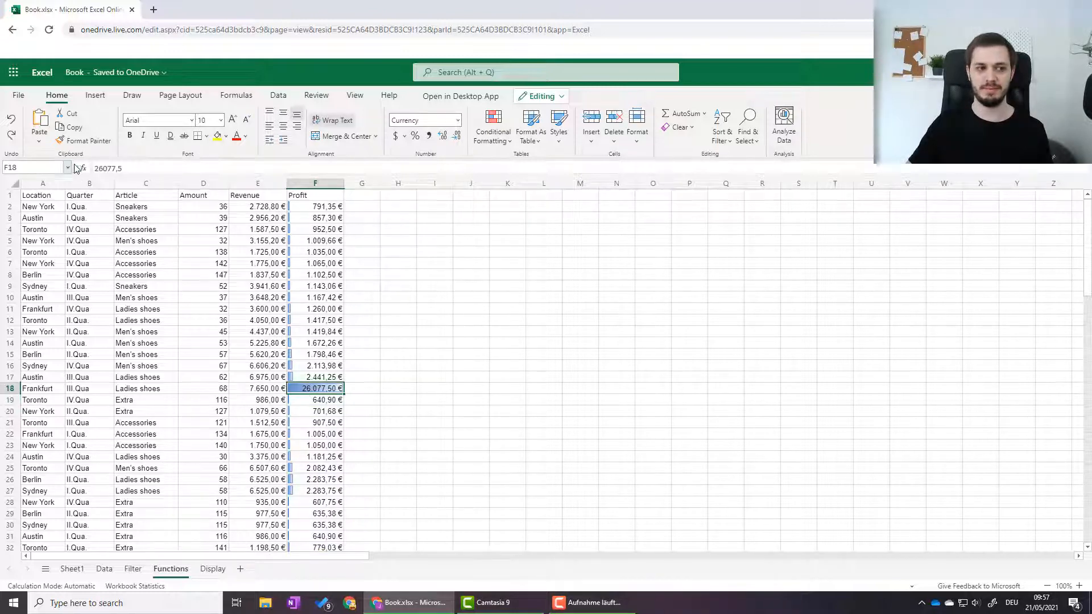
left_click(104, 167)
key("BackSpace")
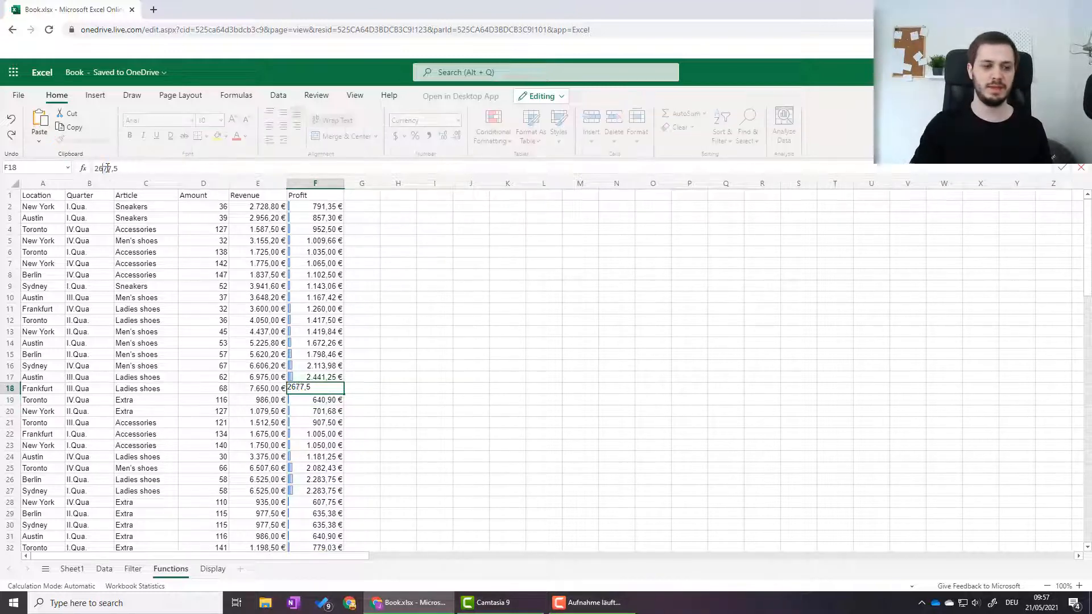
key("Return")
left_click(402, 275)
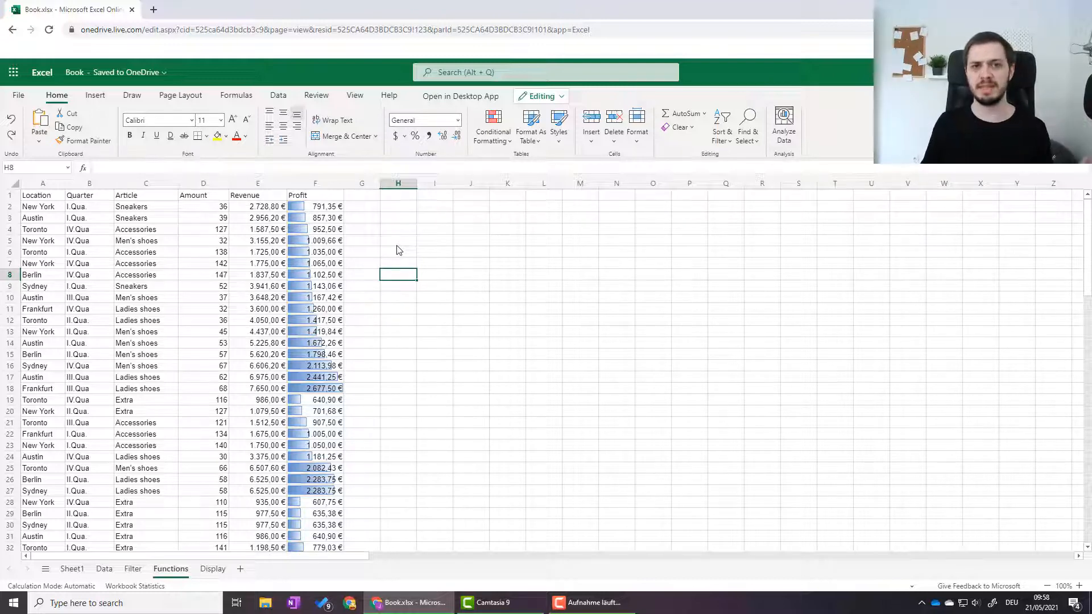
Clear the conditional formatting rules from the entire sheet
left_click(493, 135)
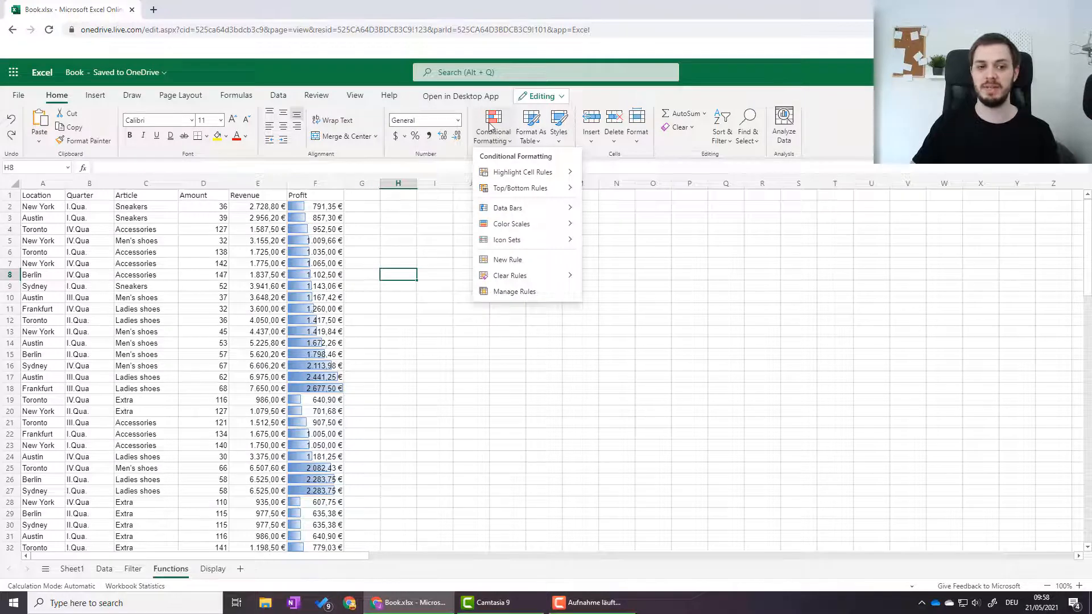
mouse_move(509, 279)
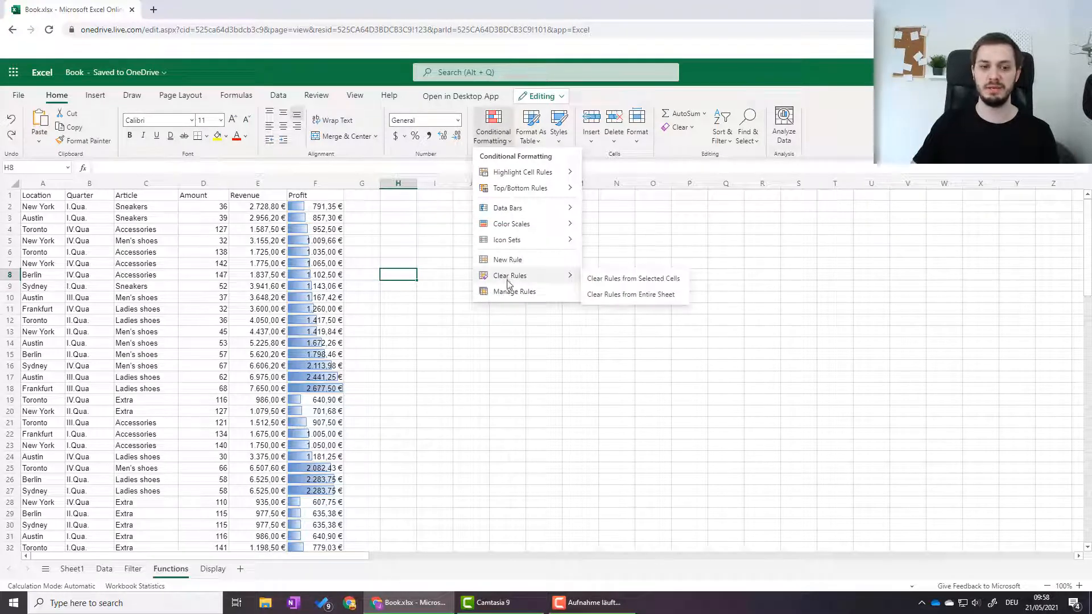
left_click(630, 295)
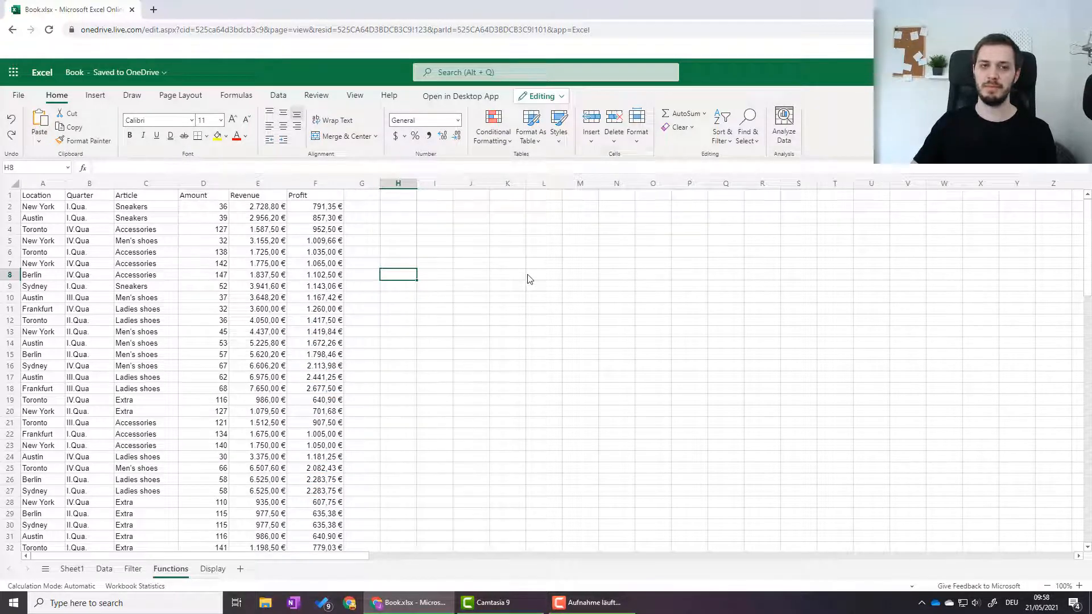
Start a Top 10% conditional formatting rule for the Profit values in F2:F121
left_click(309, 208)
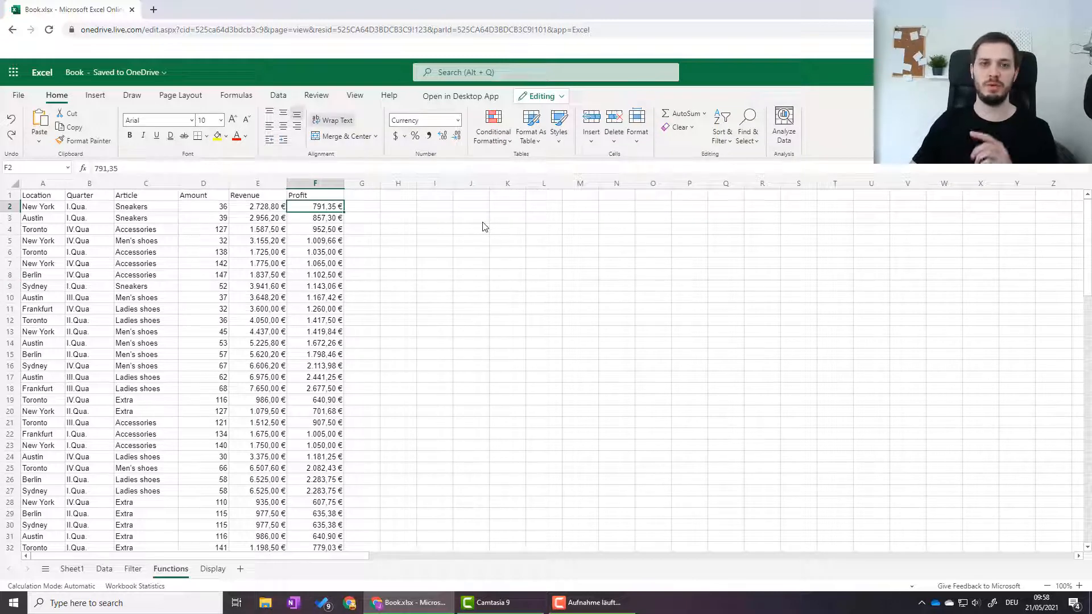
key("ctrl+Up")
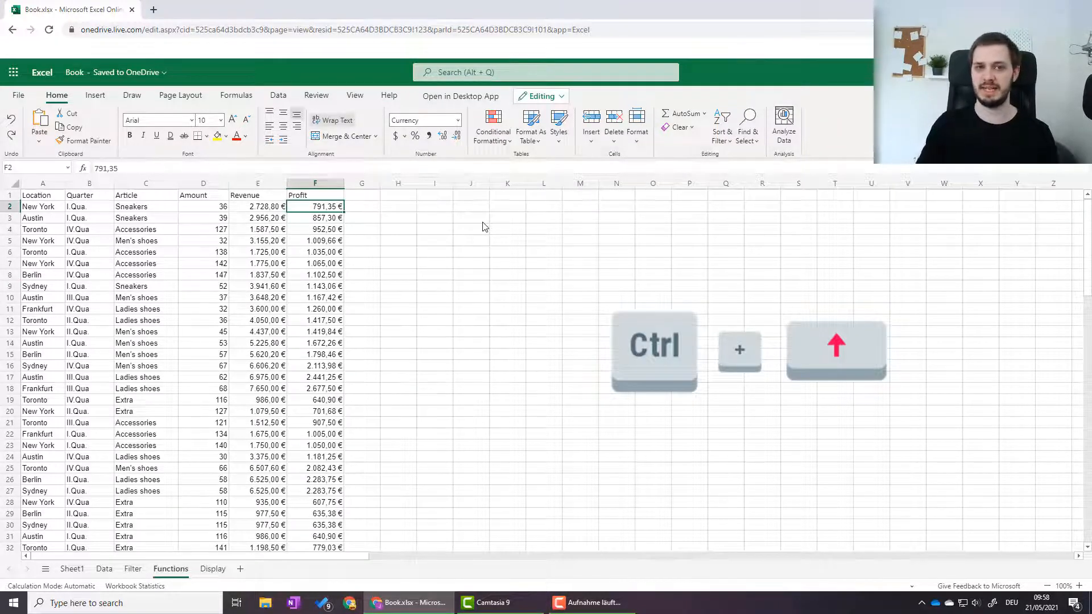
key("ctrl+shift+Down")
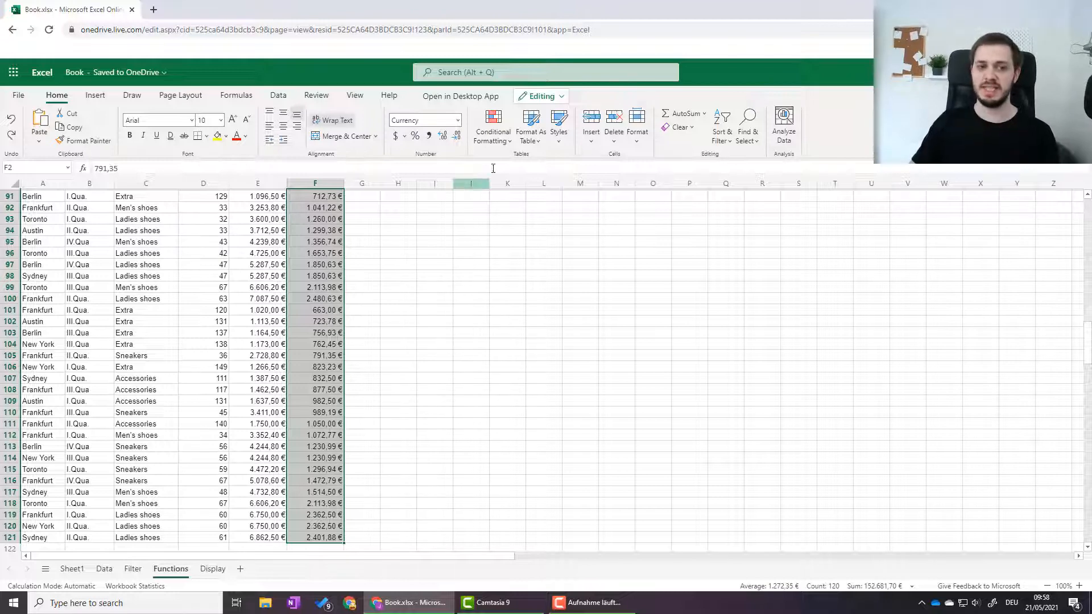
left_click(500, 140)
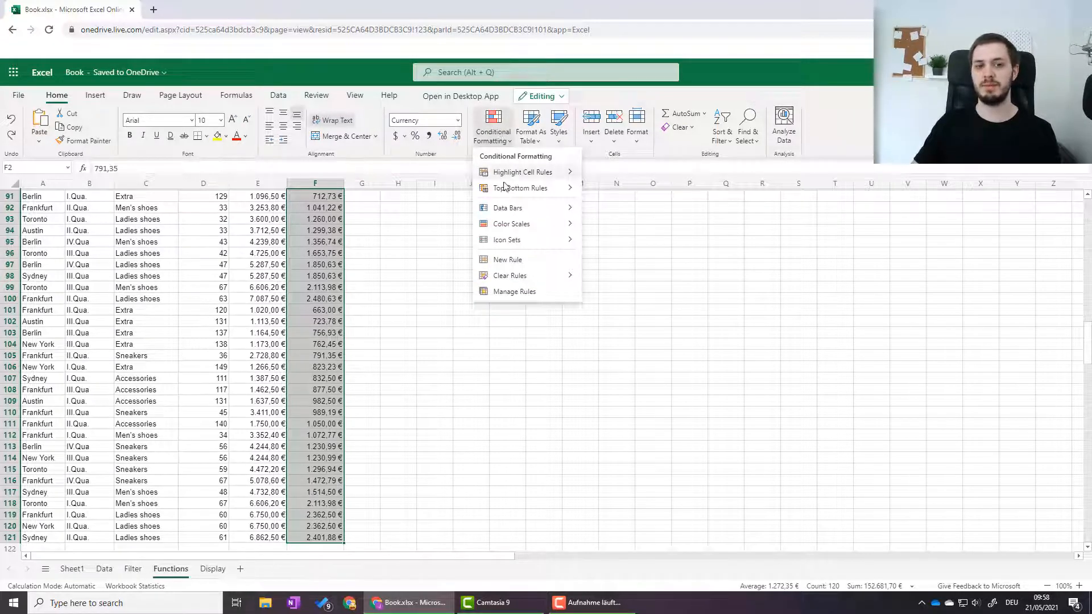
mouse_move(507, 194)
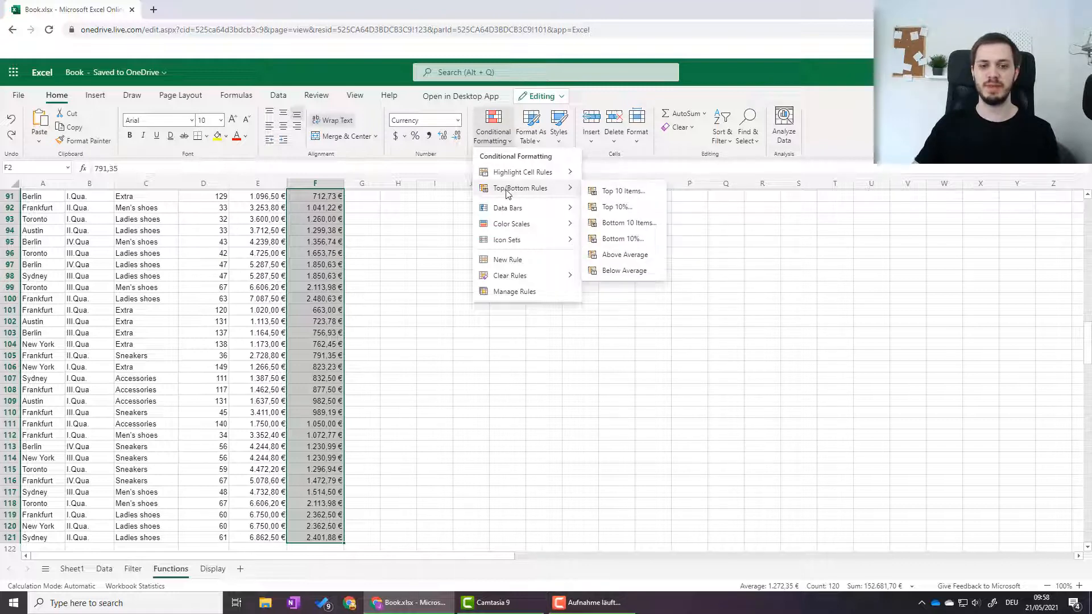
left_click(619, 208)
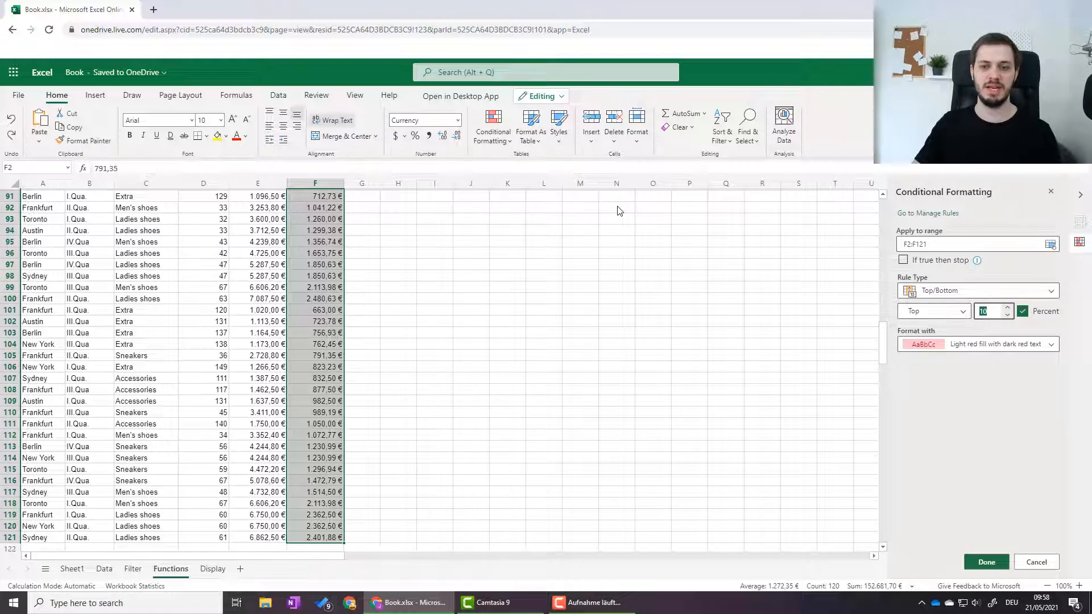
Set the Top 10% rule's format to Green fill with dark green text and apply the rule
left_click(986, 398)
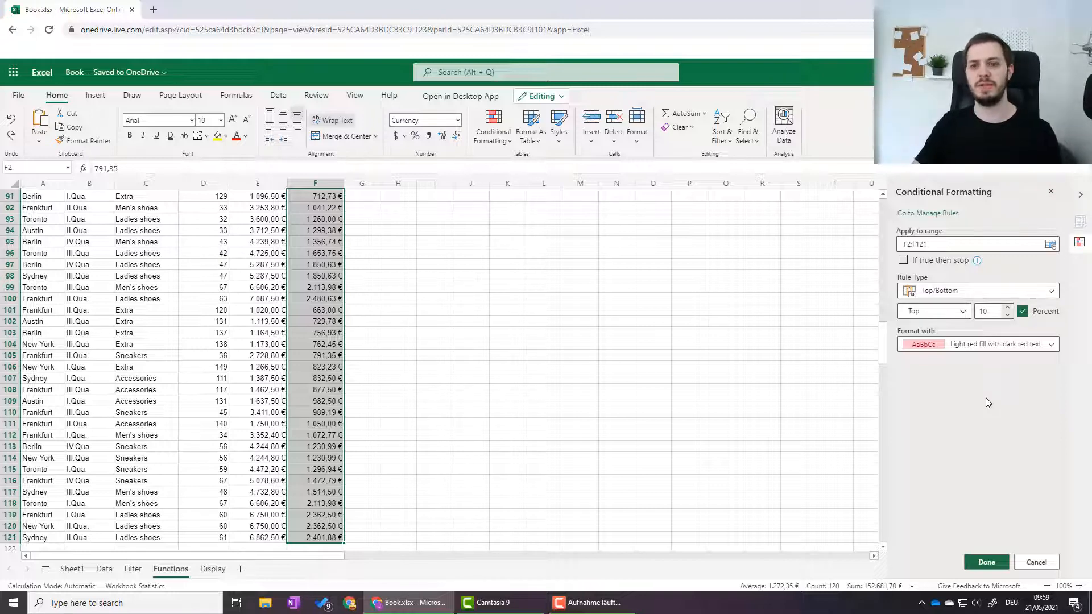
left_click(942, 244)
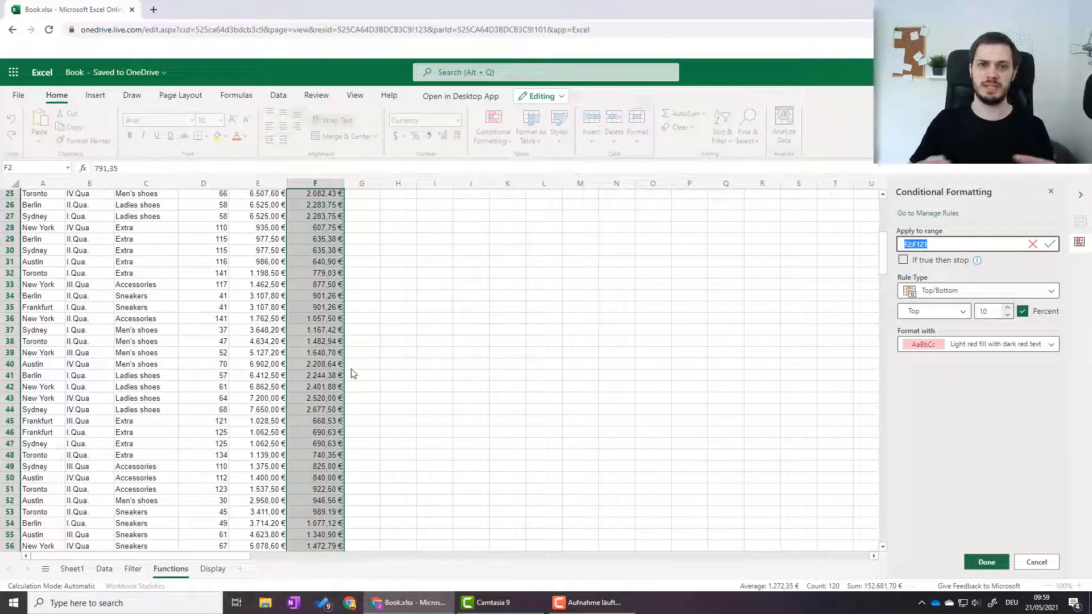
left_click(1013, 270)
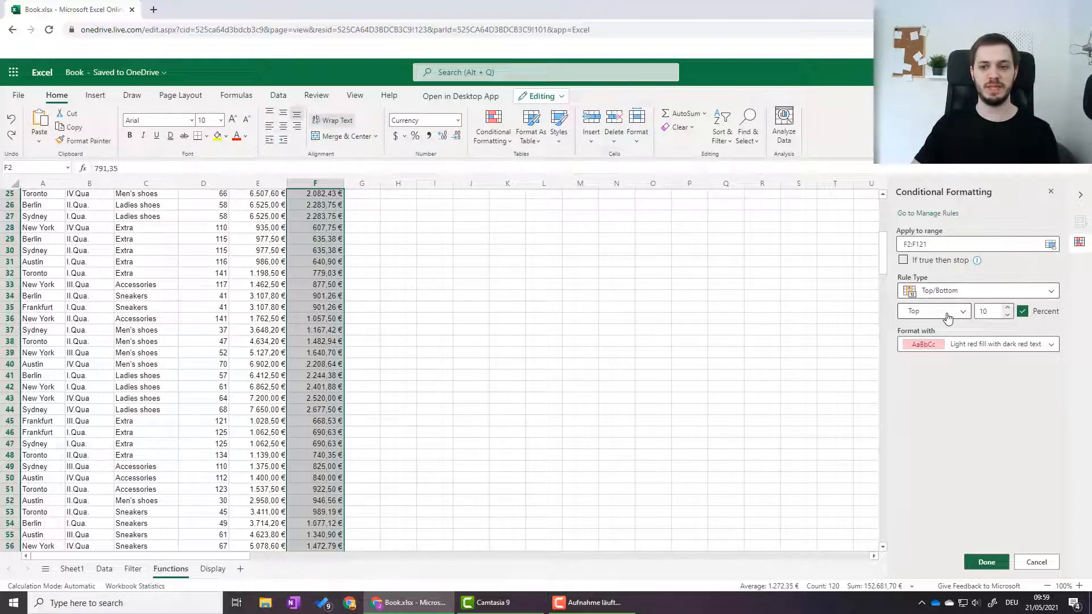
left_click(989, 344)
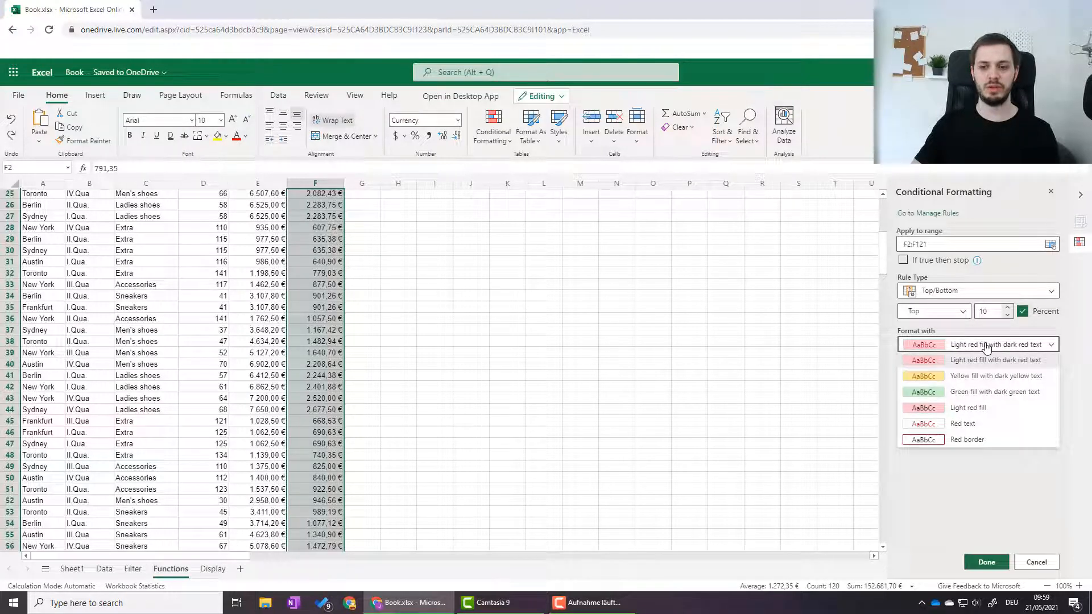
left_click(977, 393)
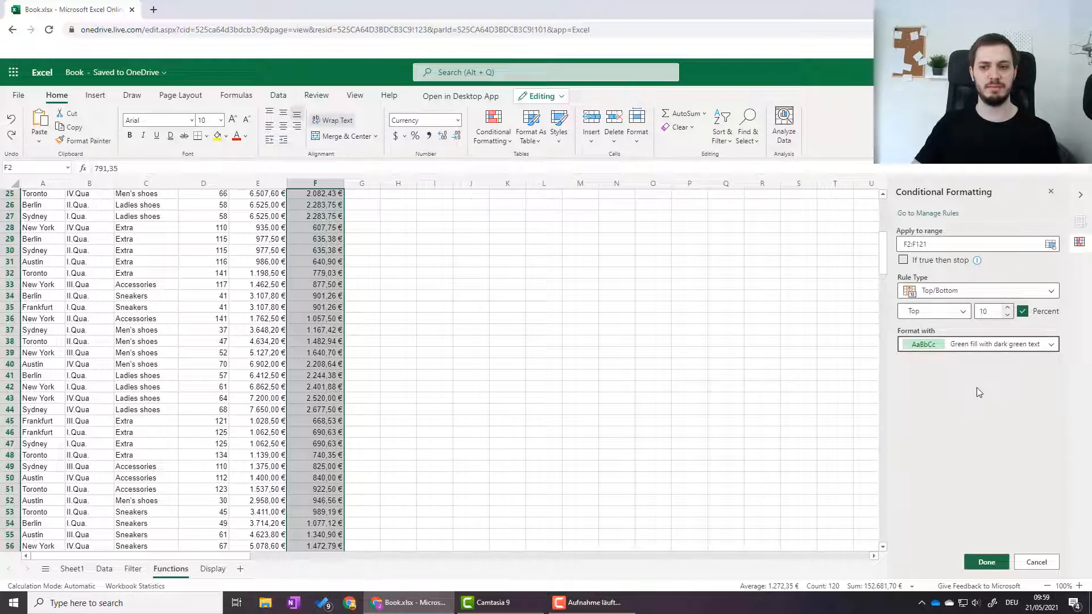
left_click(985, 563)
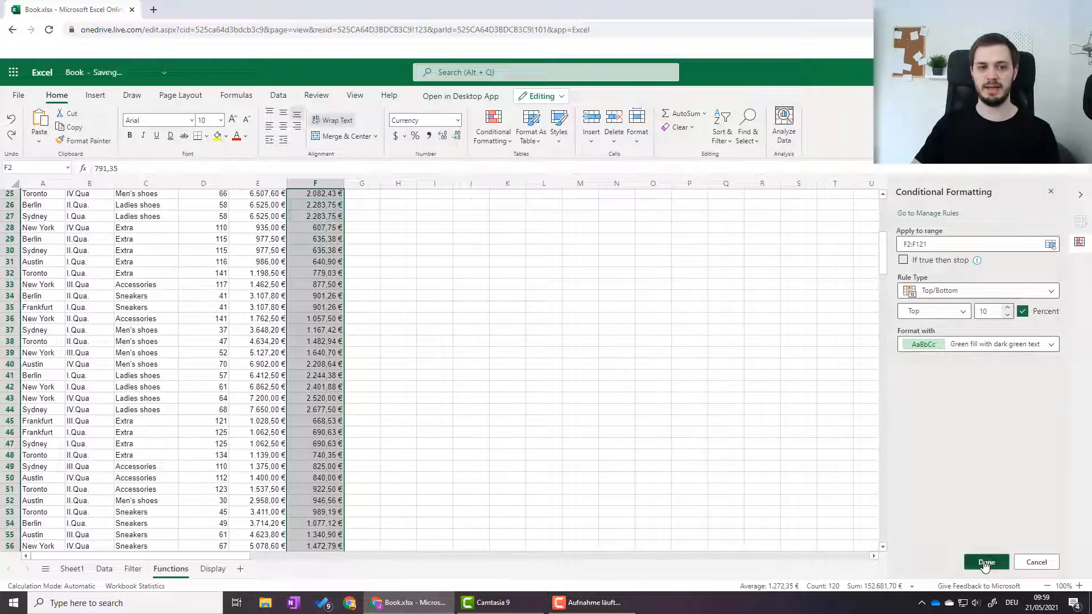
Examine which Profit cells the rule highlights, down to the last data row
left_click(439, 221)
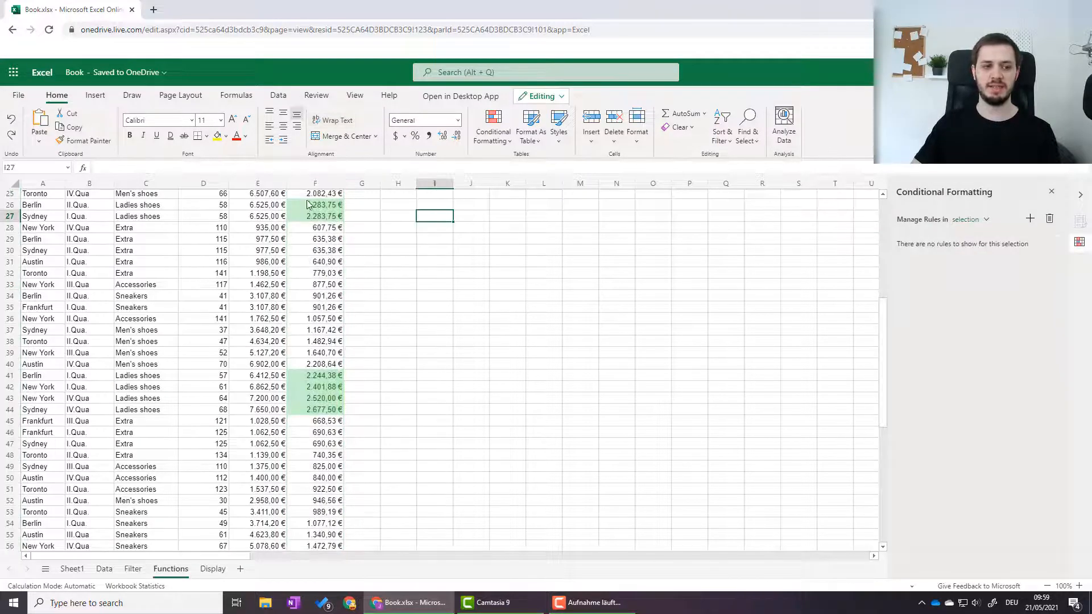
scroll(356, 230, "up", 8)
scroll(359, 233, "down", 11)
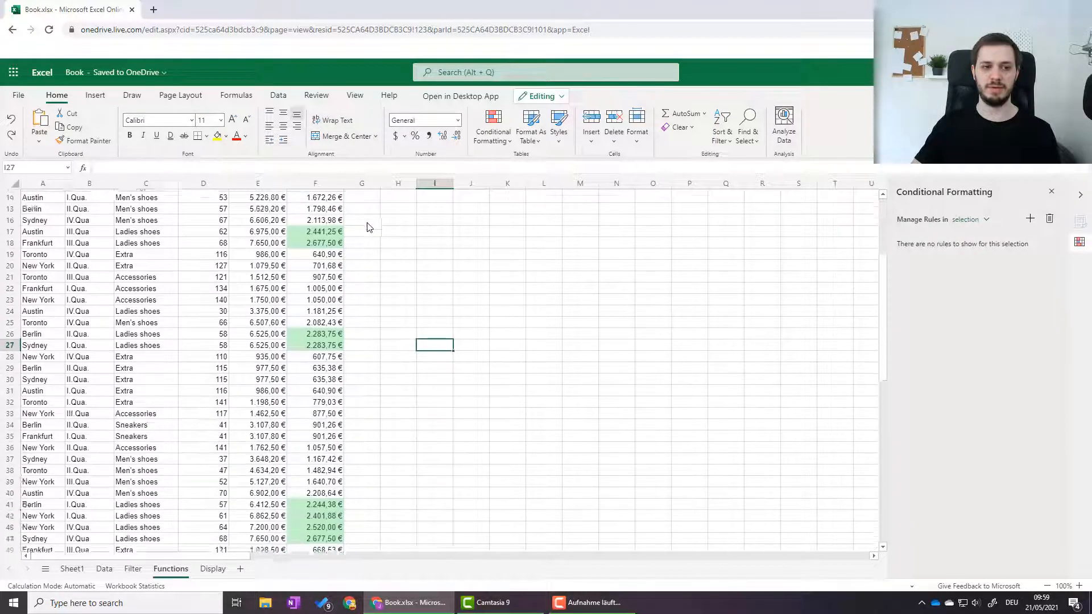
scroll(358, 236, "down", 20)
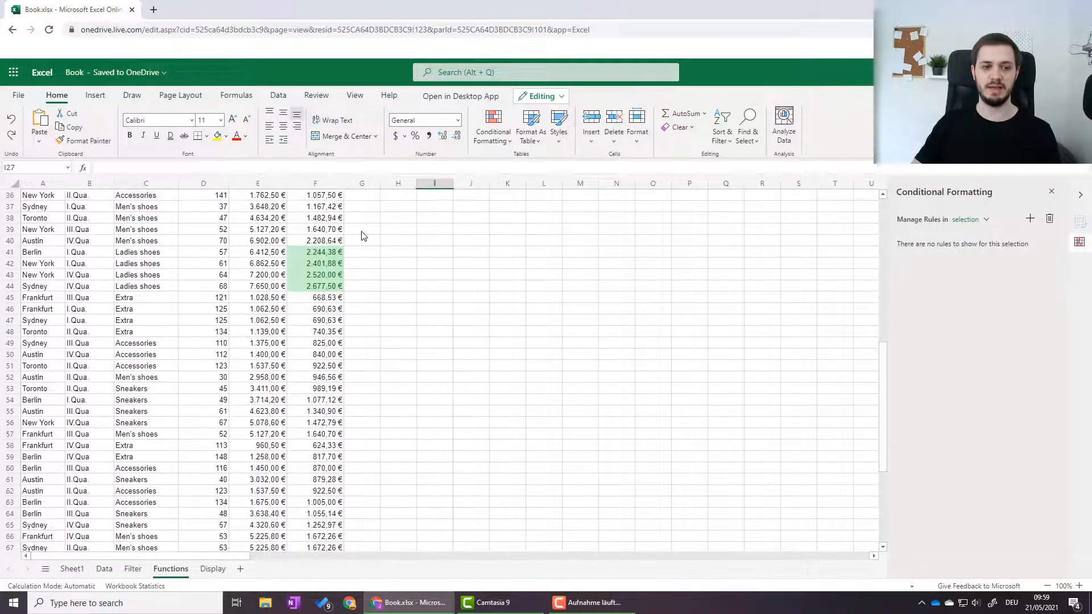
scroll(367, 240, "down", 1)
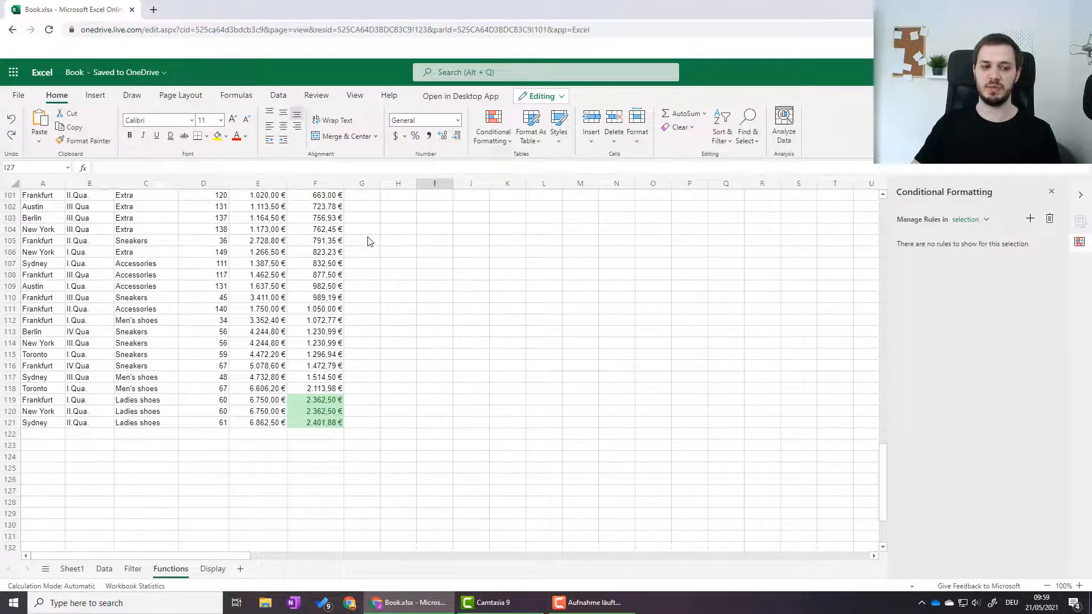
Clear the Top 10% highlighting by removing all conditional formatting rules from the entire sheet, and close the rule management pane
scroll(421, 275, "up", 3)
scroll(421, 276, "up", 20)
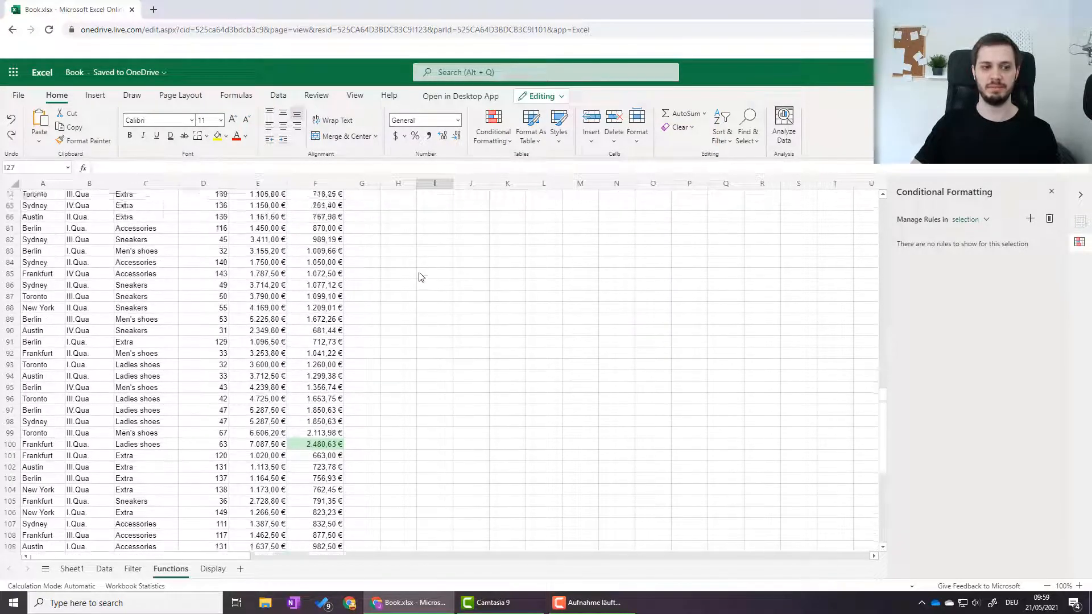
scroll(421, 277, "up", 1)
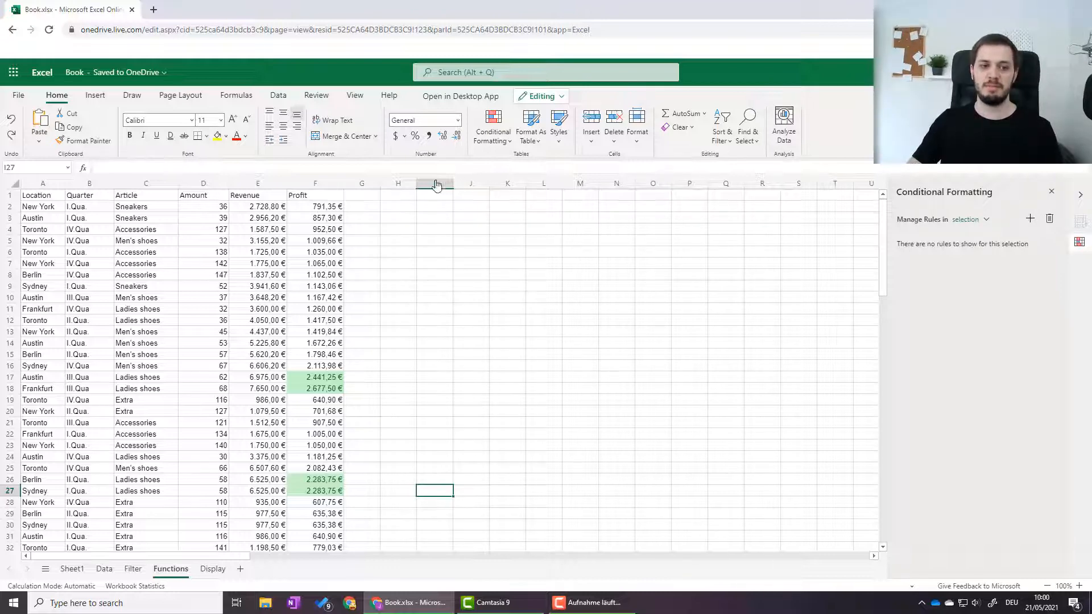
left_click(493, 128)
mouse_move(515, 276)
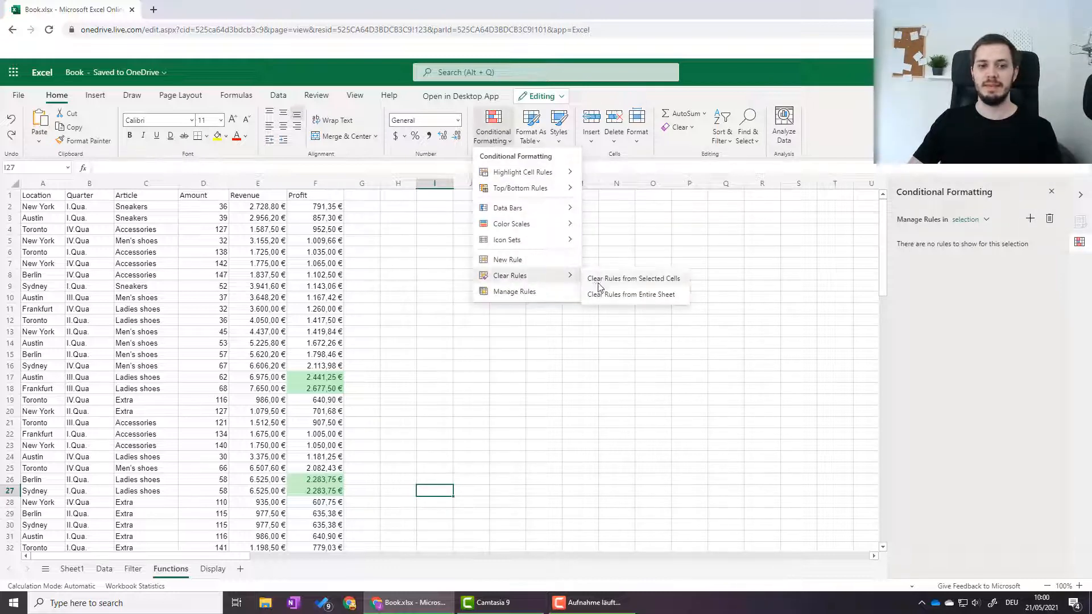
left_click(598, 293)
left_click(529, 239)
left_click(534, 208)
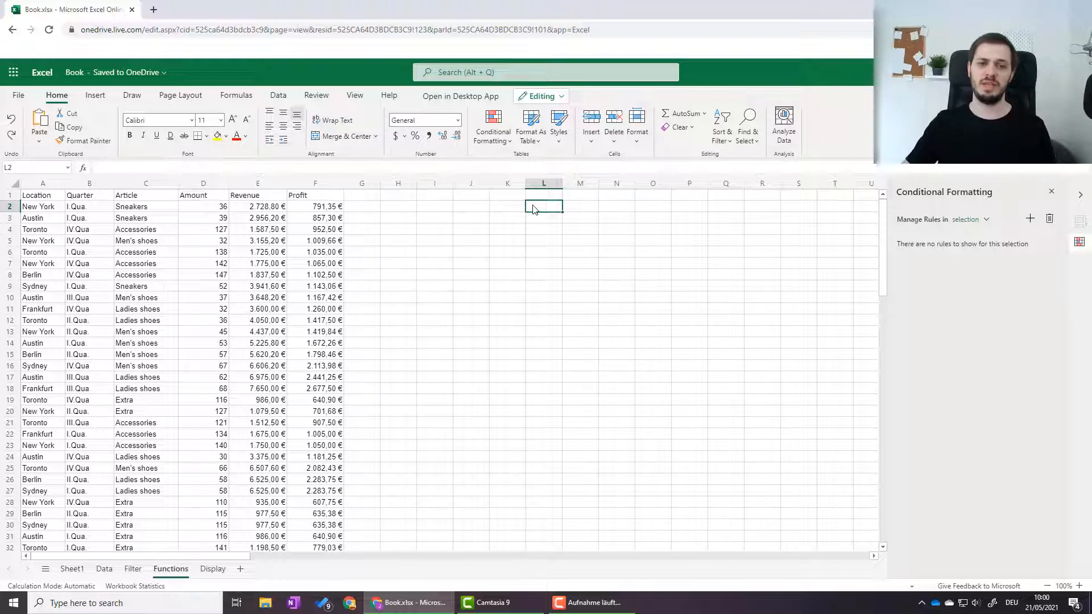
left_click(1051, 192)
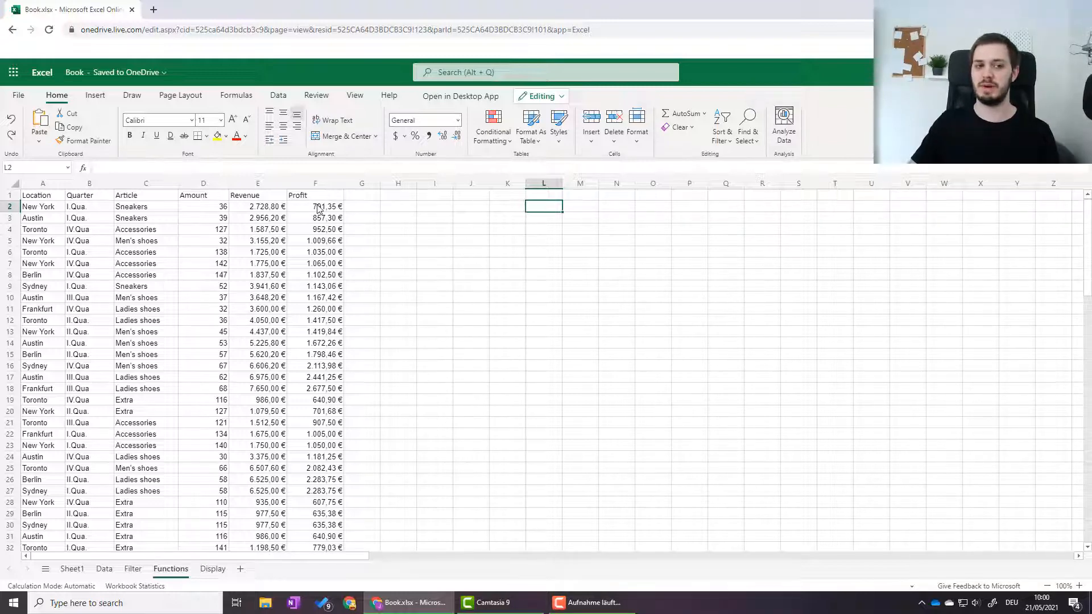
Start a new conditional formatting rule of type Formula for the data range A2:F121
left_click(57, 208)
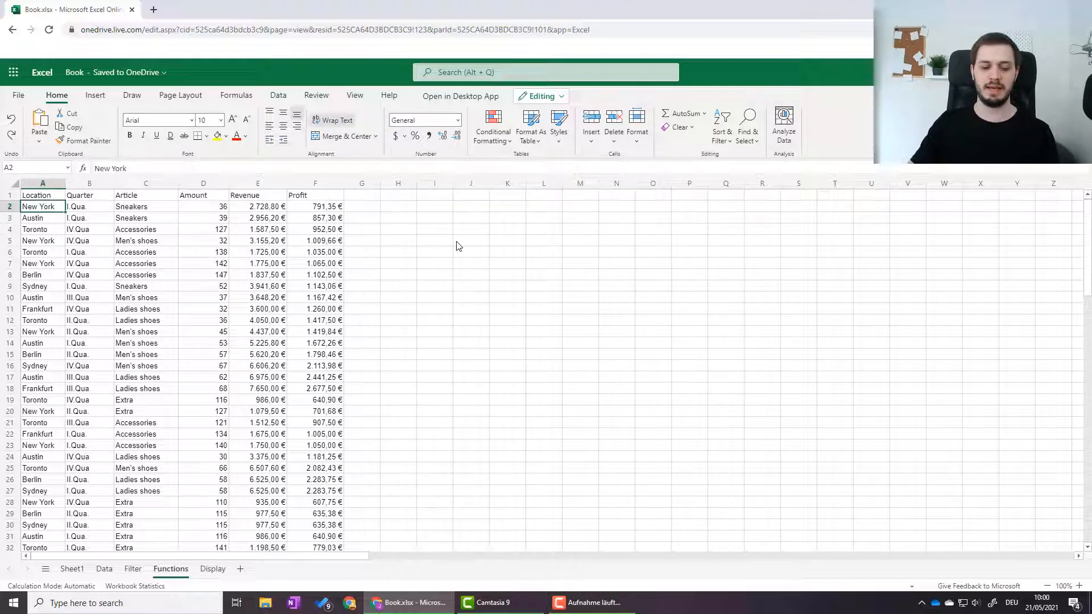
key("ctrl+shift+Right")
key("ctrl+shift+Down")
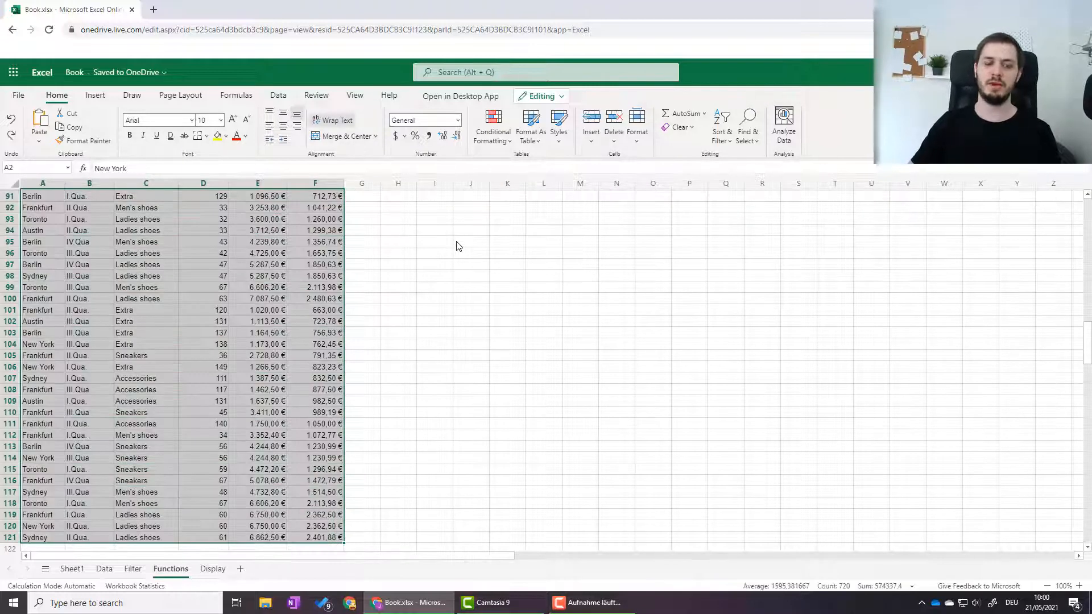
left_click(495, 140)
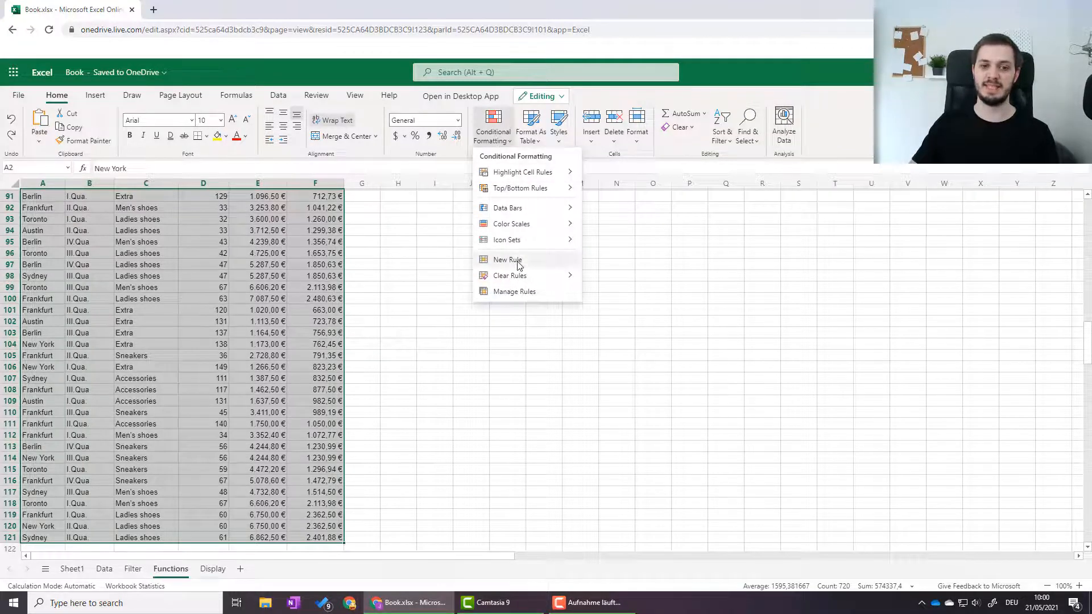
left_click(514, 262)
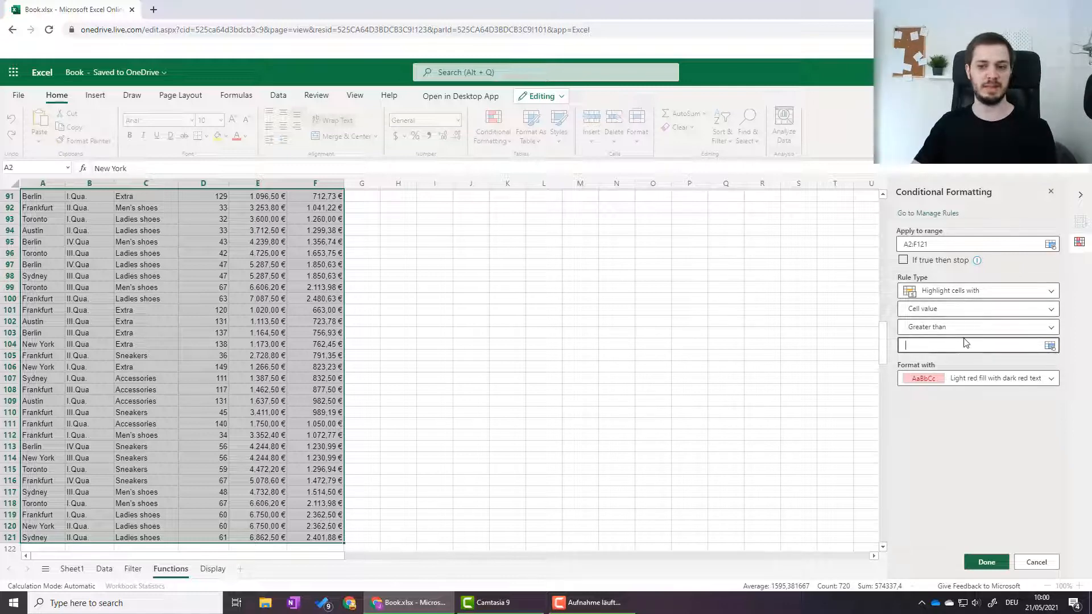
left_click(986, 293)
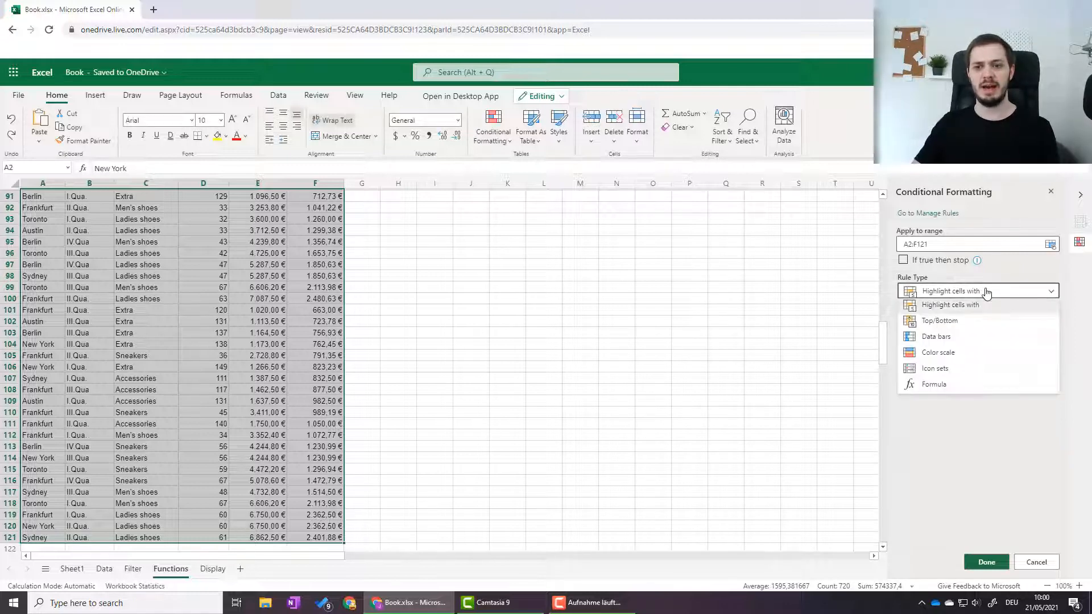
left_click(935, 385)
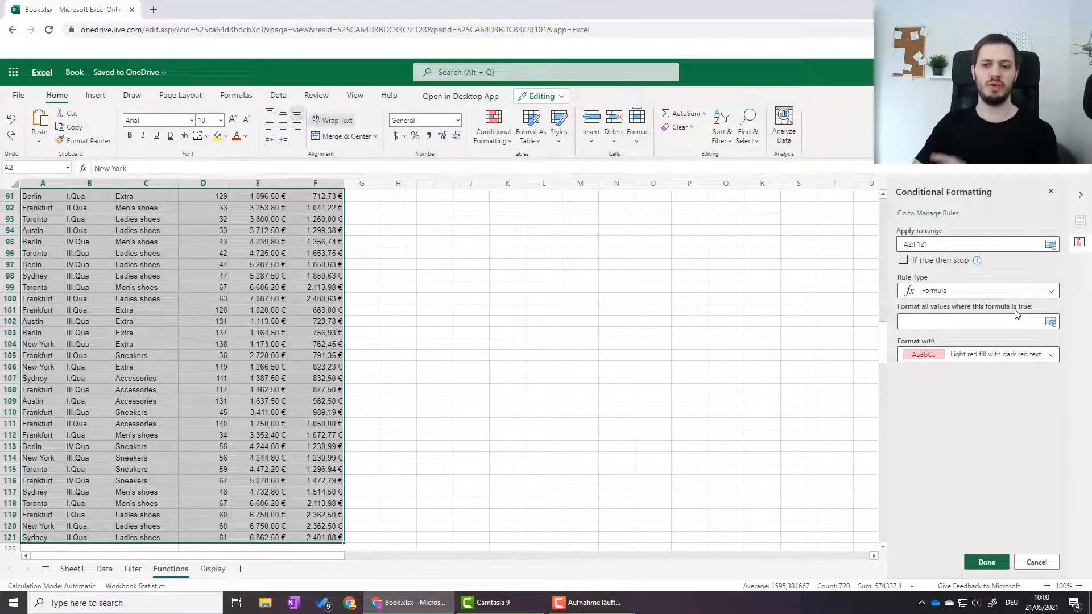
Enter the rule formula =$F$2>2000 and set its format to Green fill with dark green text
left_click(981, 323)
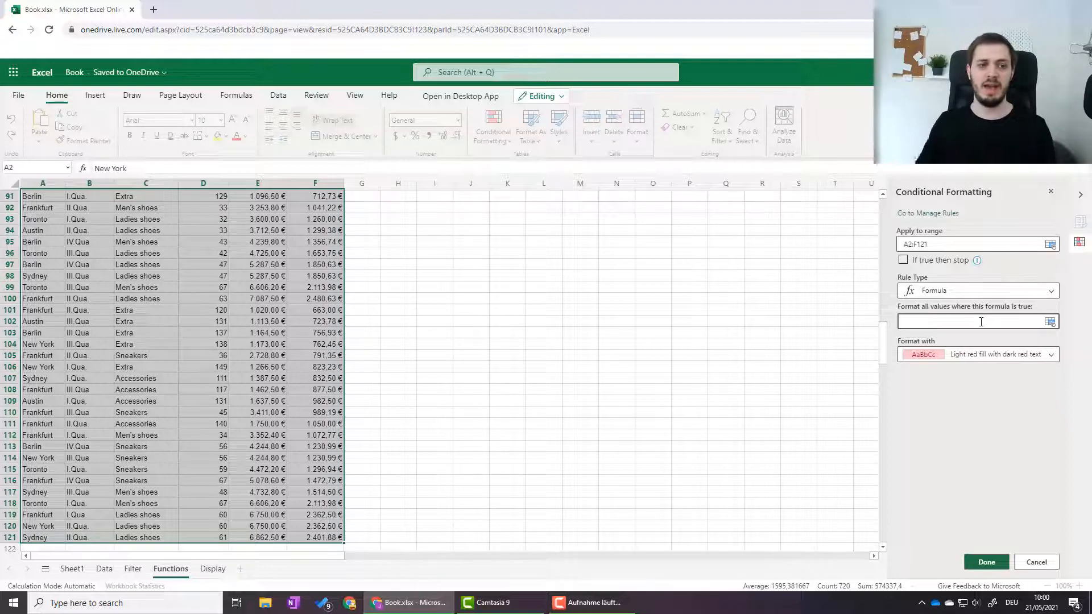
left_click(315, 196)
scroll(316, 199, "up", 13)
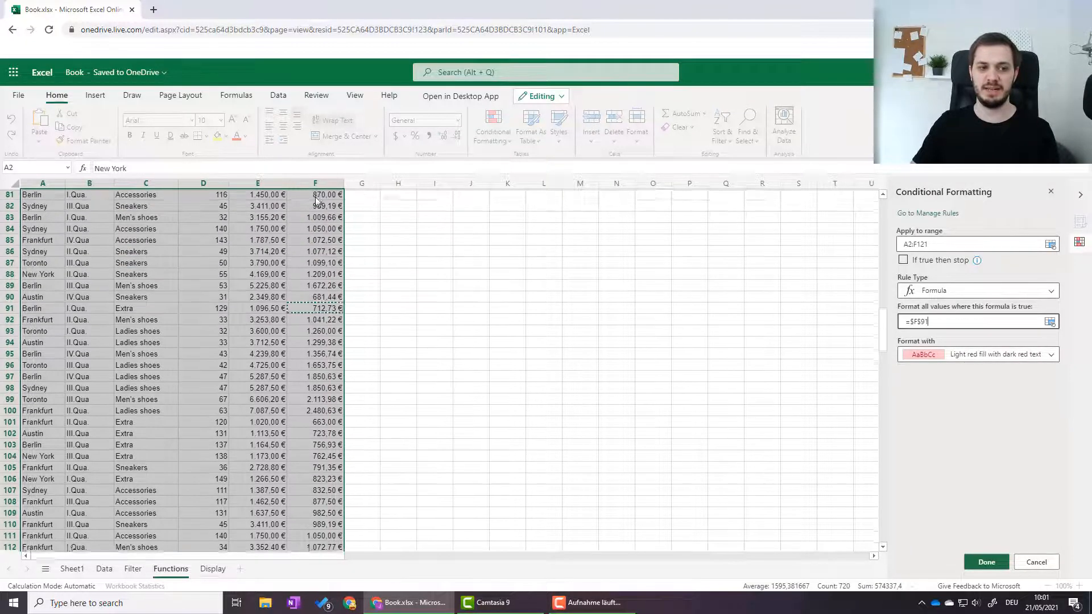
scroll(315, 196, "up", 16)
left_click(319, 210)
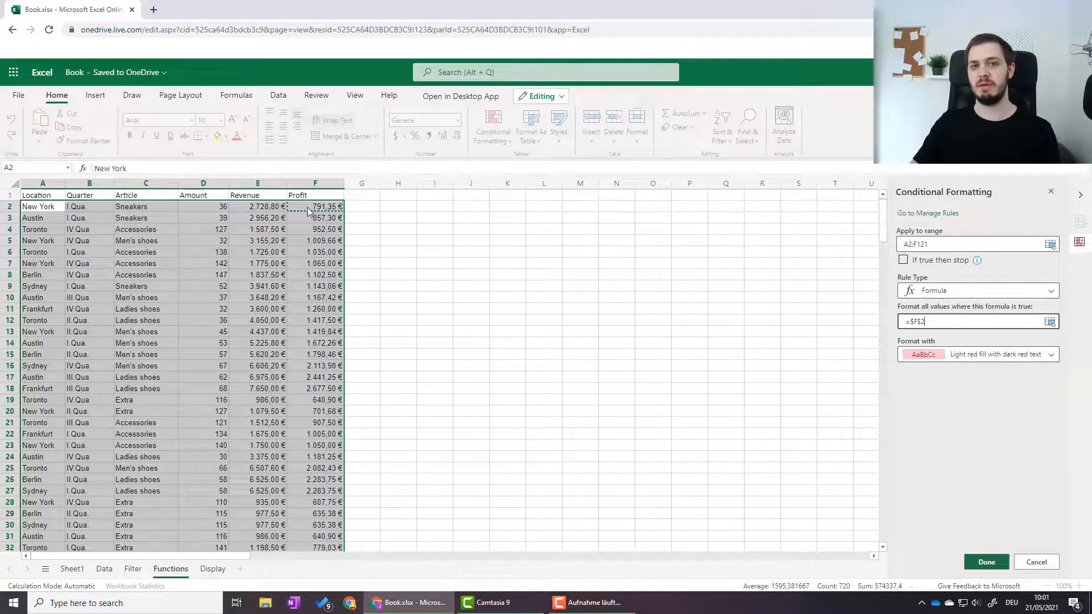
type(">")
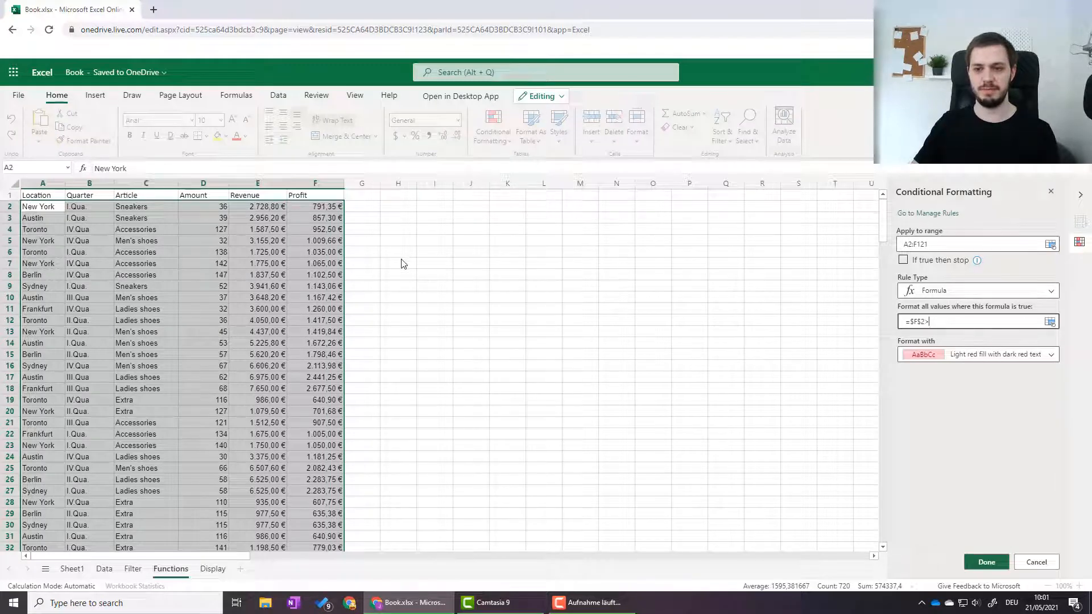
type("2000")
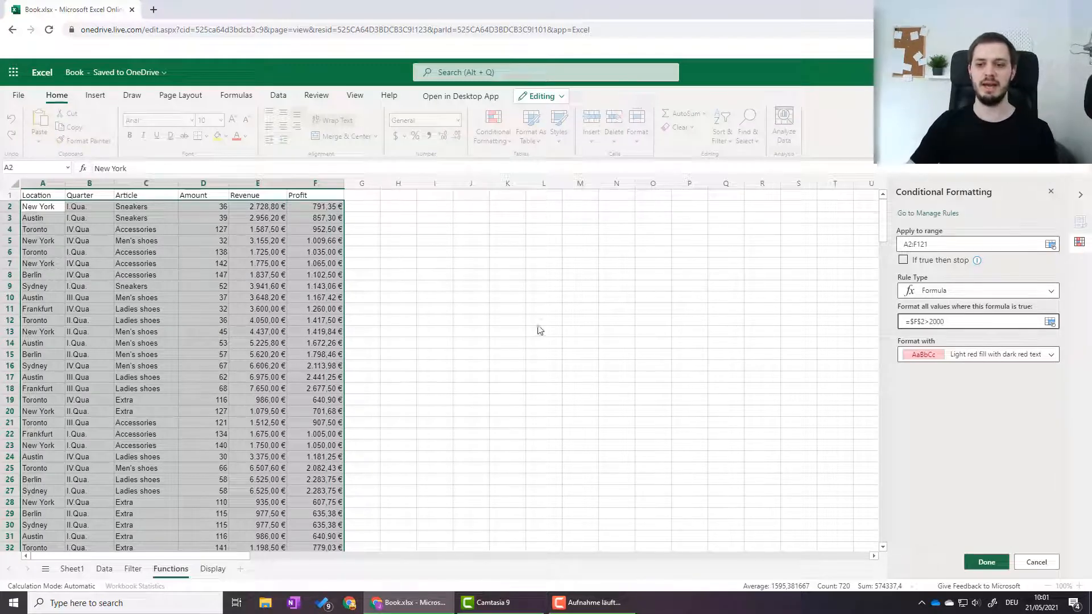
left_click(979, 357)
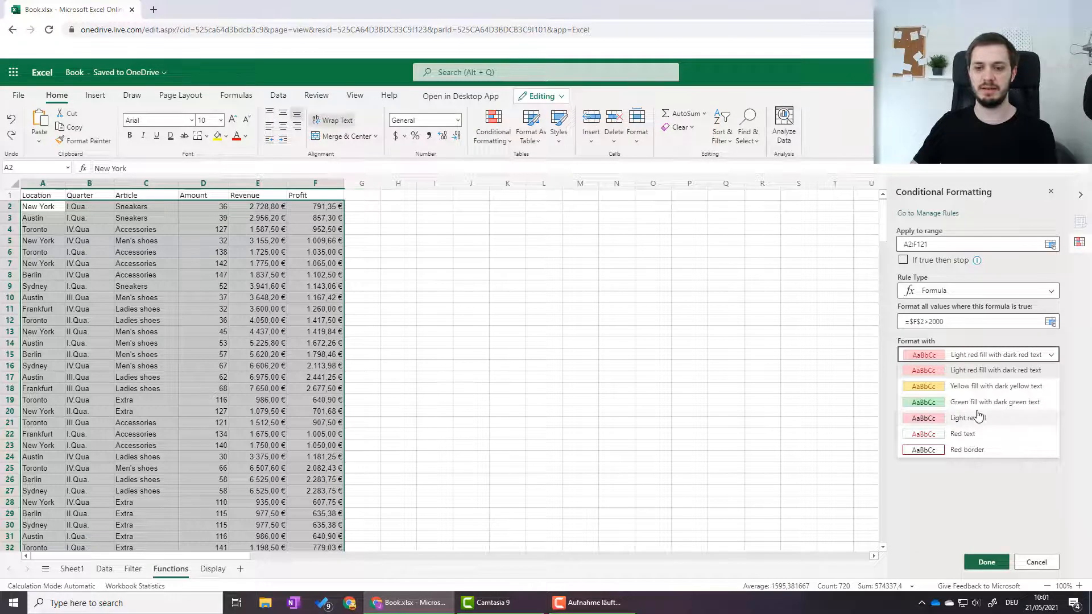
left_click(984, 402)
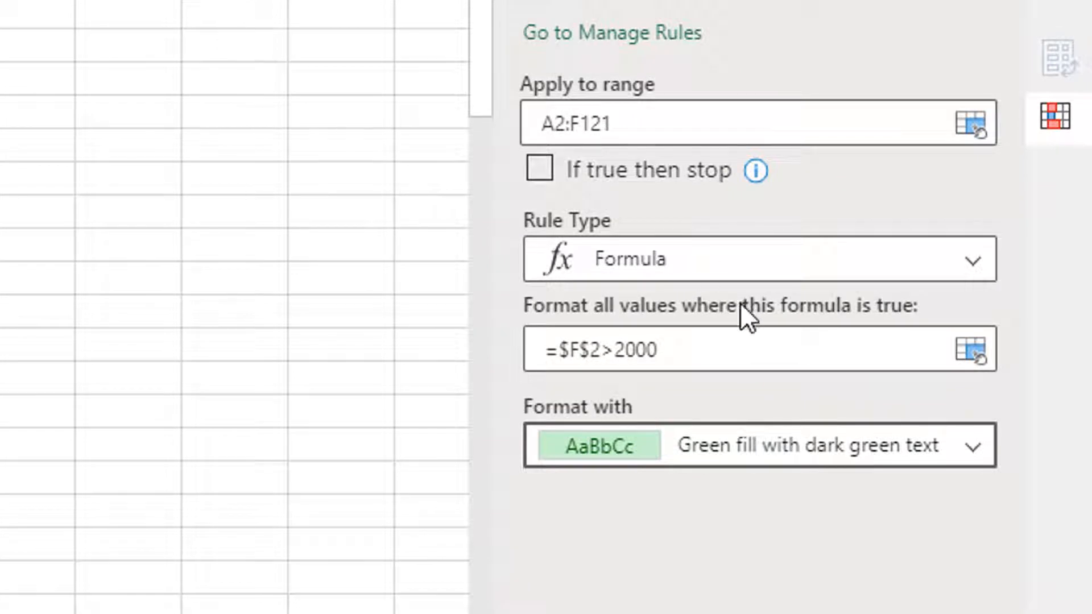
Make the row reference relative so the rule formula reads =$F2>2000, and apply the rule
left_click_drag(561, 349, 607, 348)
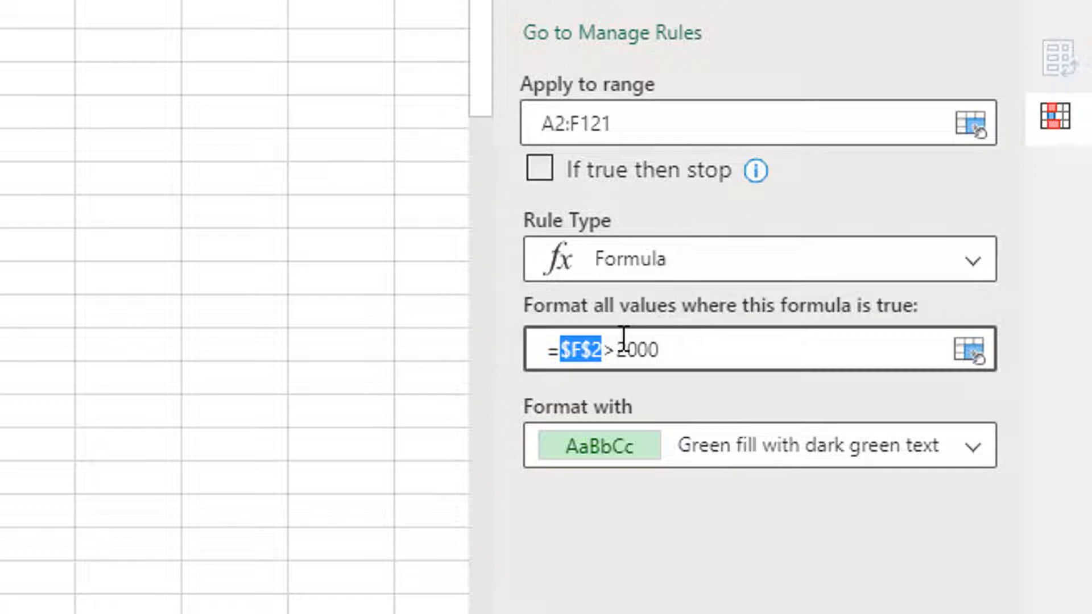
left_click(592, 350)
key("BackSpace")
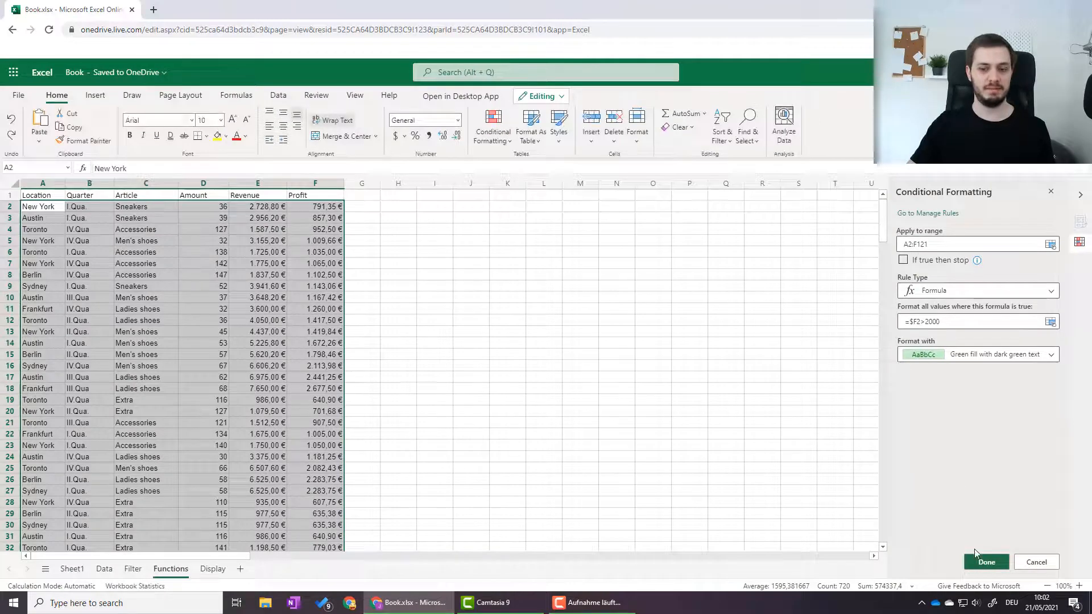
left_click(978, 564)
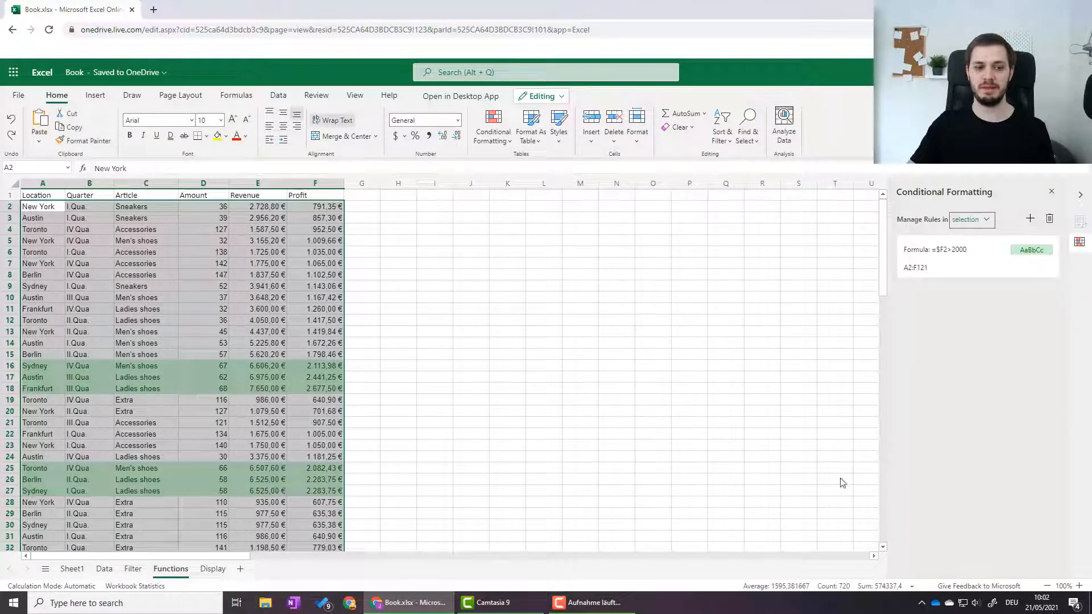
Examine which rows the formula rule highlights and compare them with their Profit values, down to the last data row
left_click(497, 310)
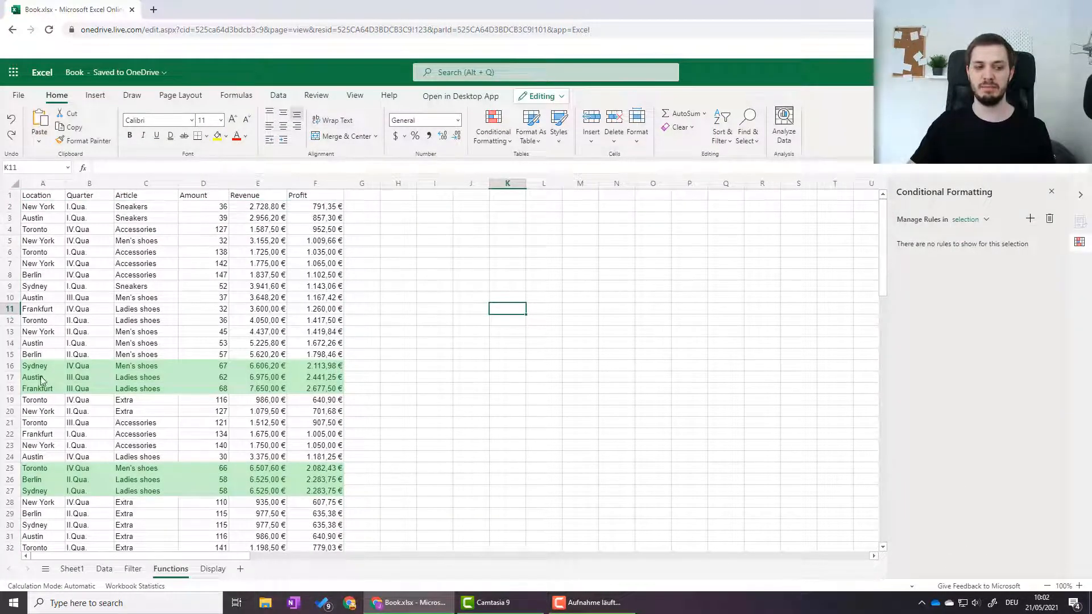
left_click(319, 369)
left_click(322, 390)
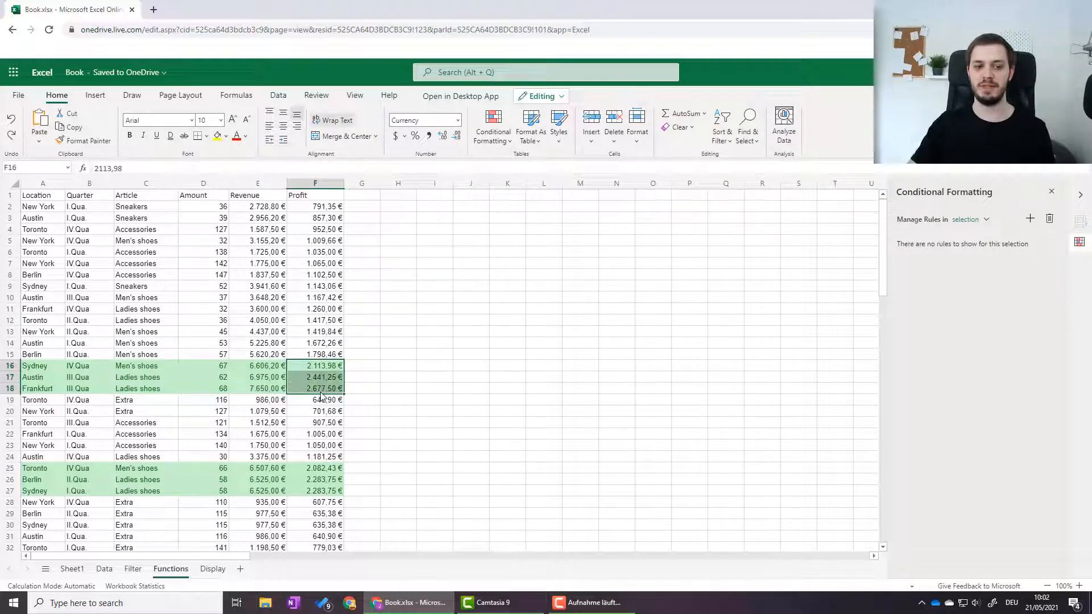
left_click(364, 386)
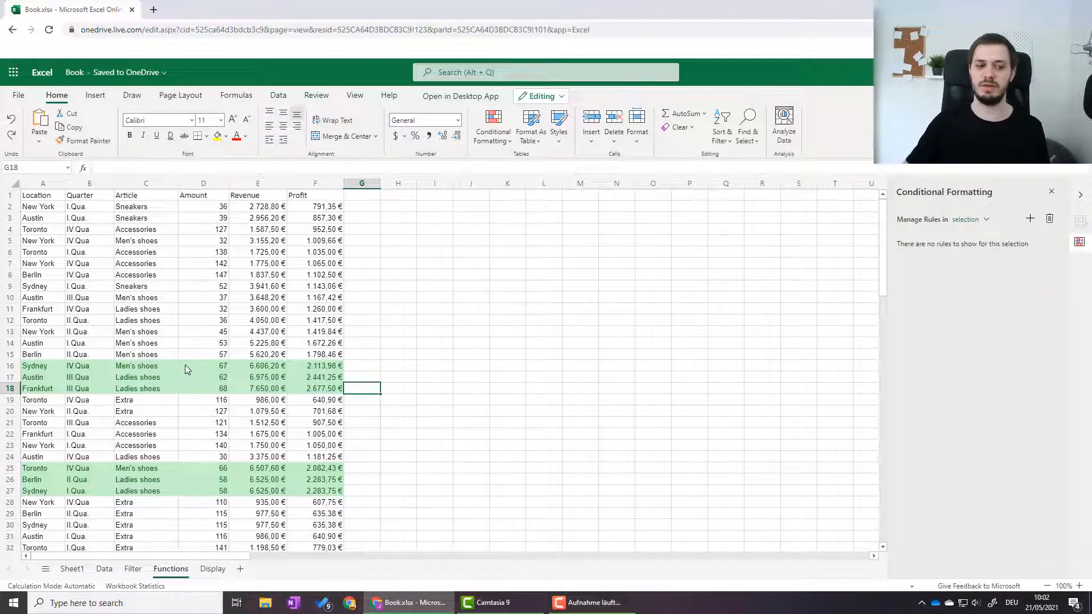
scroll(185, 364, "down", 7)
scroll(190, 313, "down", 5)
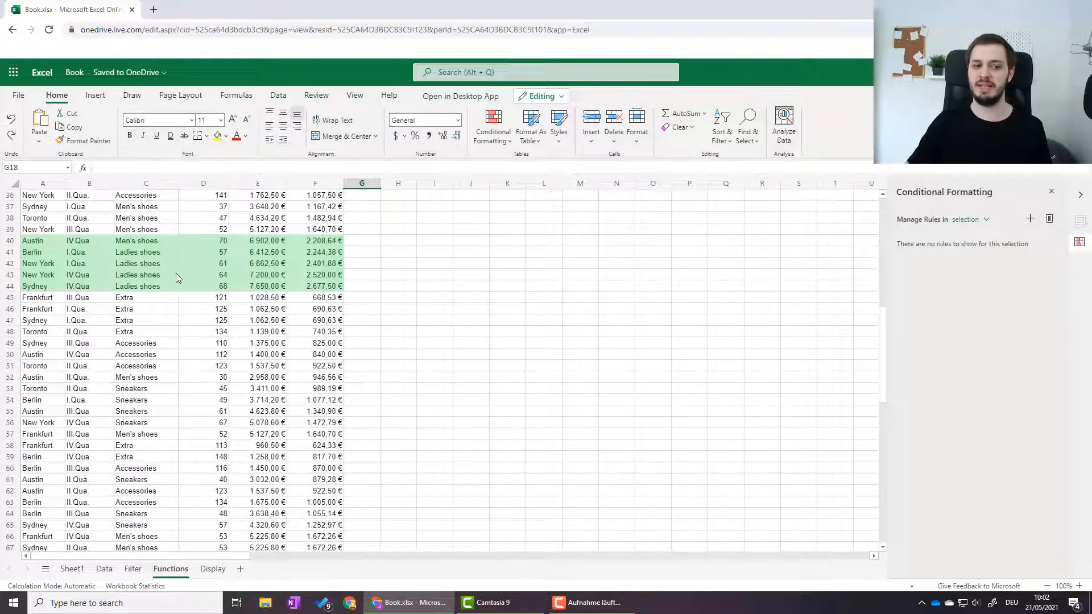
scroll(176, 273, "down", 10)
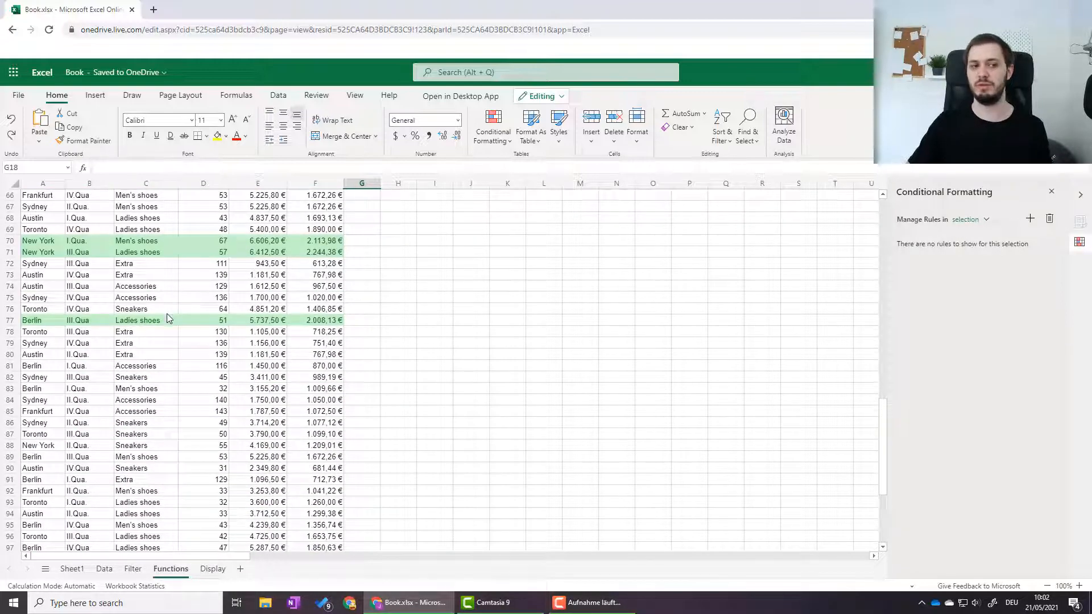
scroll(166, 318, "down", 10)
scroll(169, 318, "up", 2)
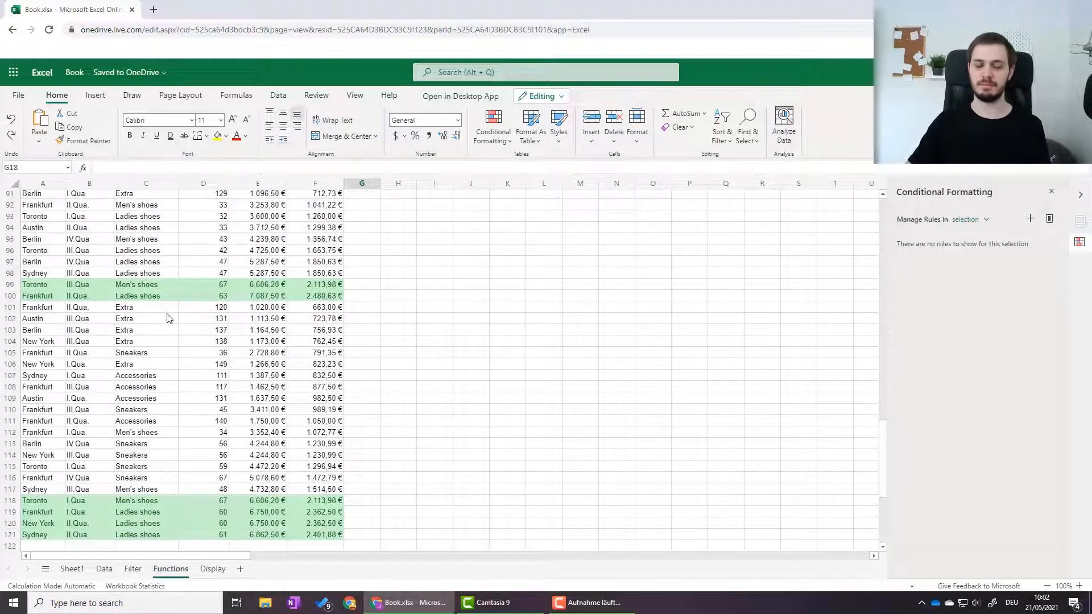
scroll(168, 318, "up", 20)
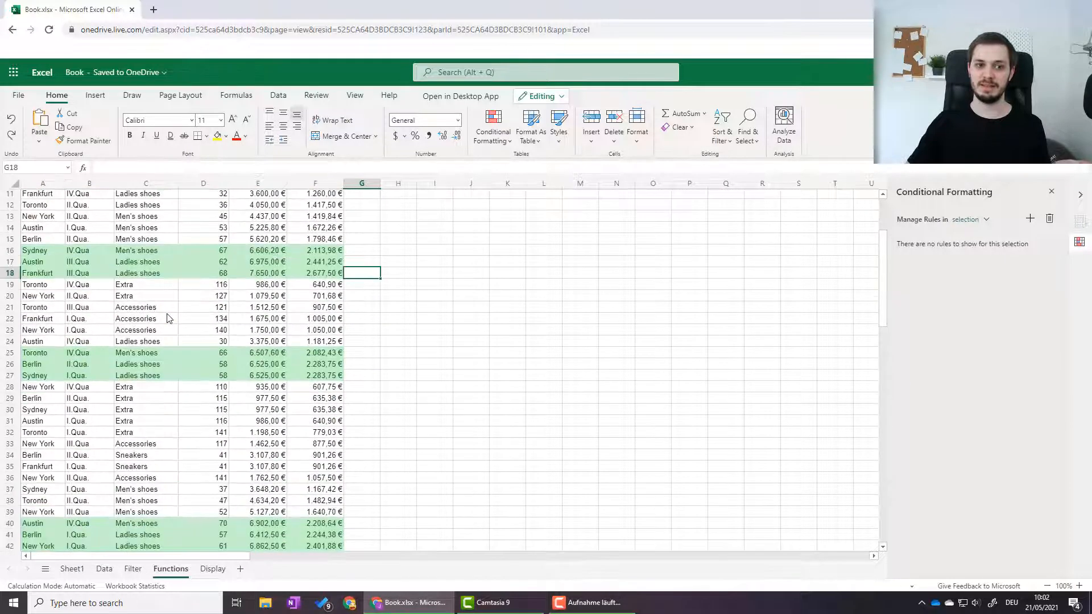